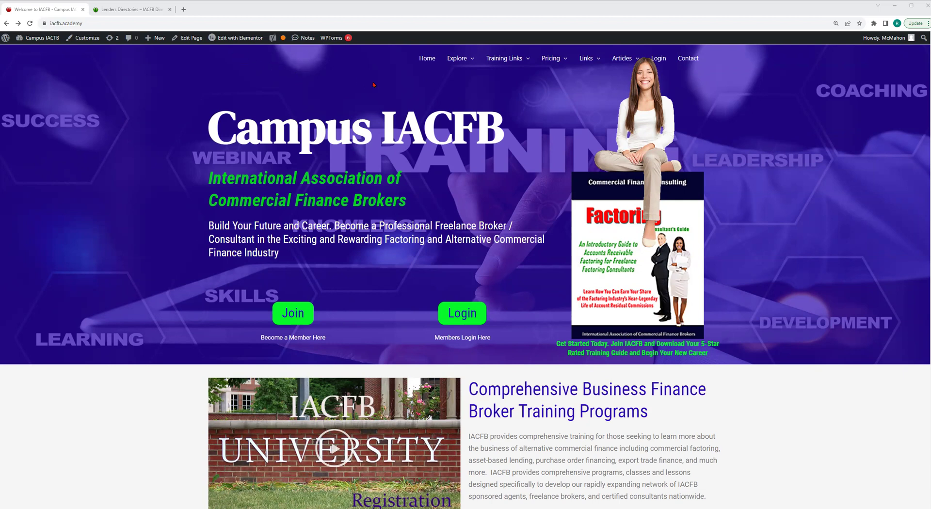
Open the "Lenders Directories at IACFB" page and read through its description of the searchable directories.
mouse_move(472, 60)
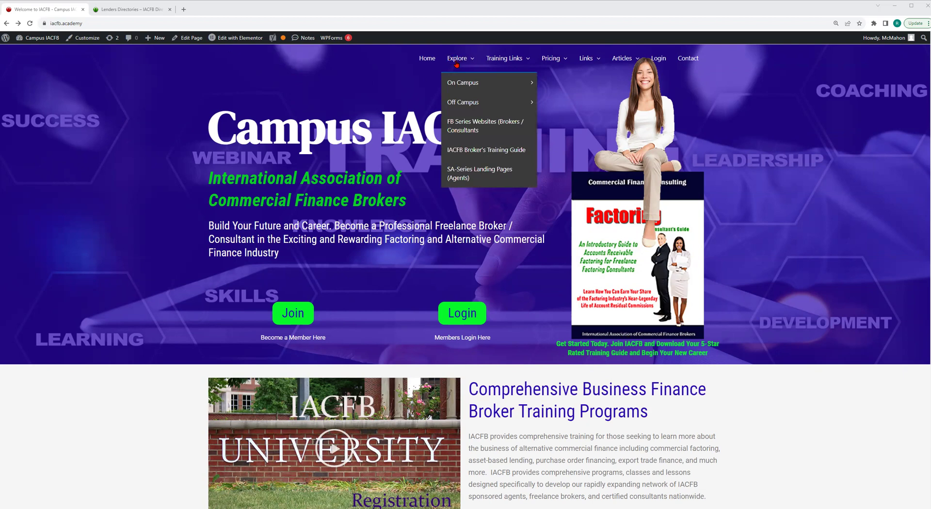
mouse_move(460, 101)
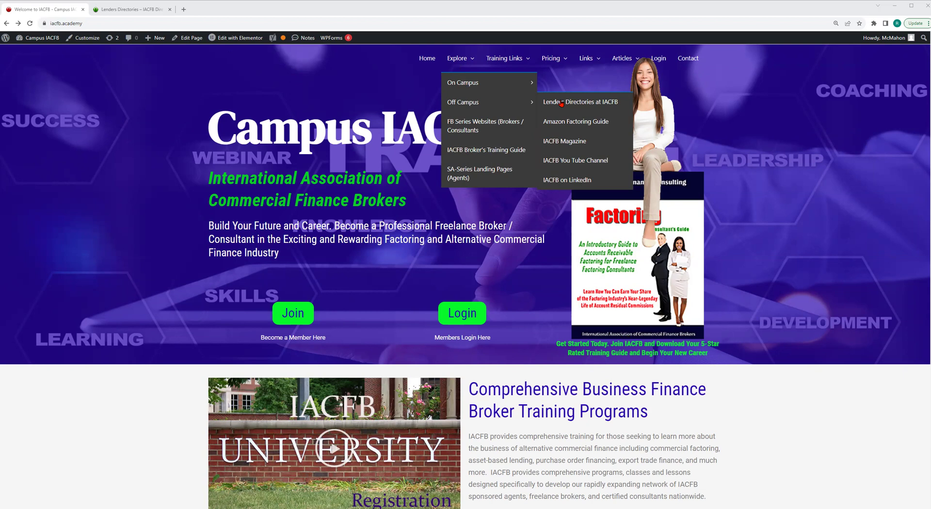
left_click(590, 104)
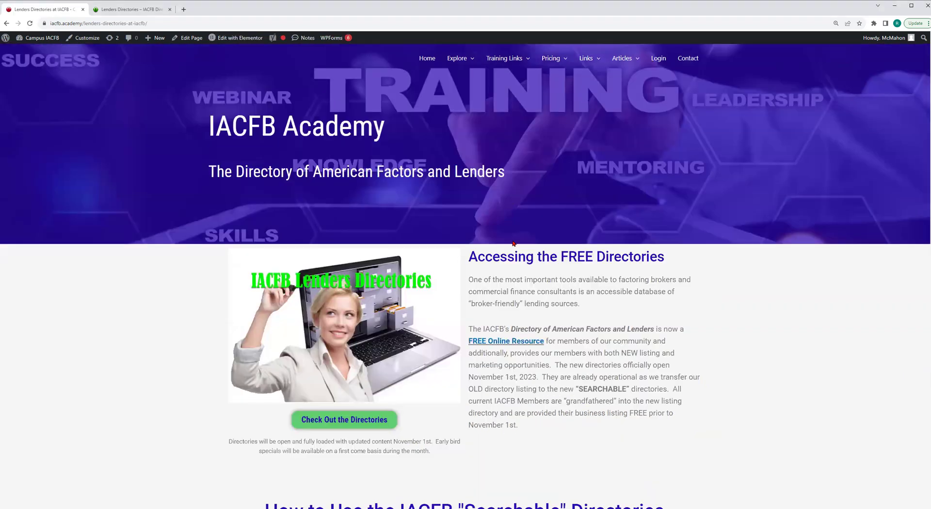
scroll(513, 219, "down", 1)
scroll(514, 243, "down", 8)
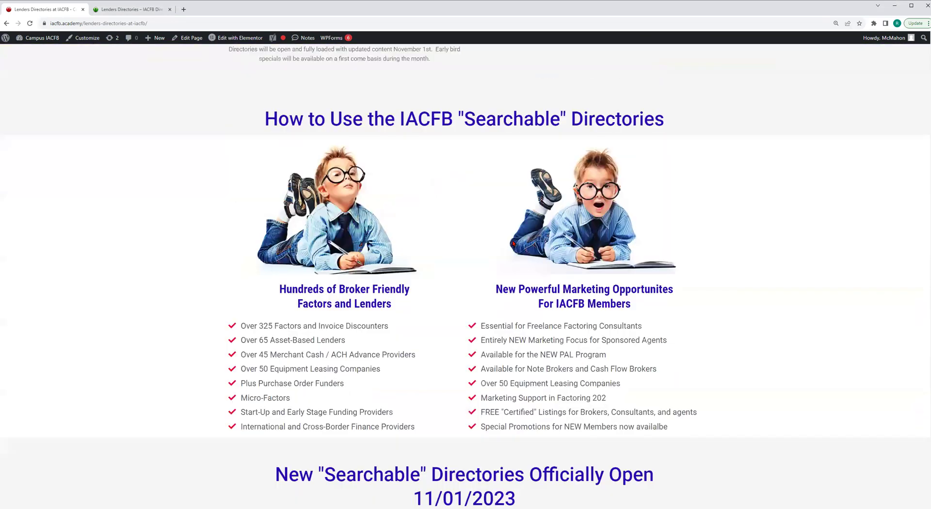
scroll(512, 243, "down", 4)
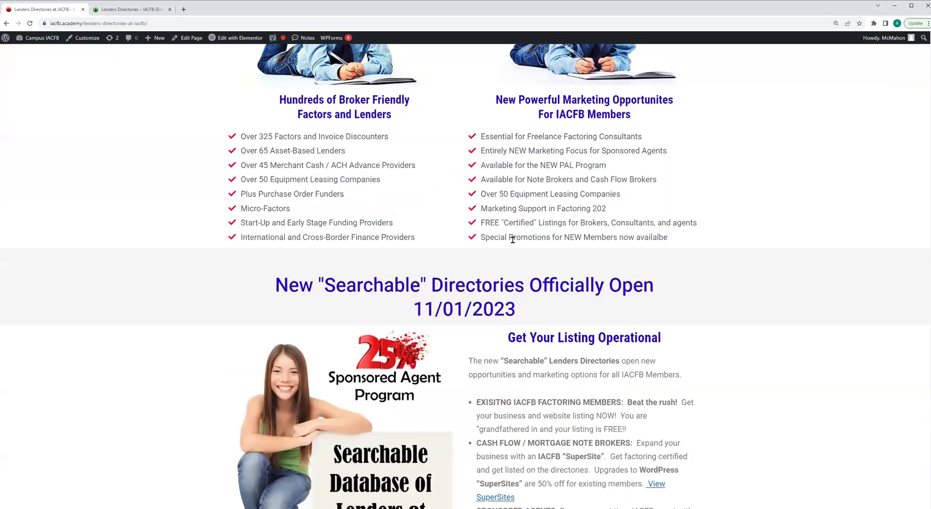
scroll(513, 240, "up", 10)
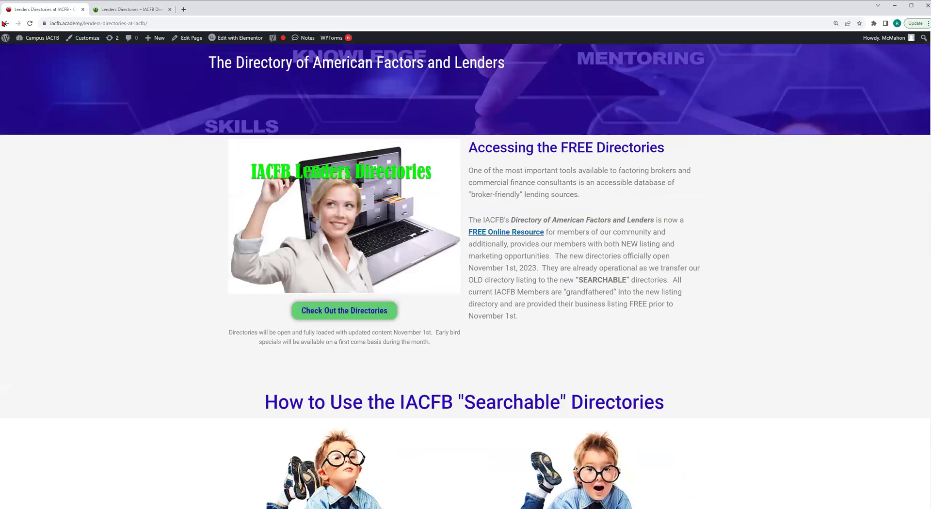
Return to the Campus IACFB home page and open the linked IACFB Lenders Directories site.
left_click(336, 39)
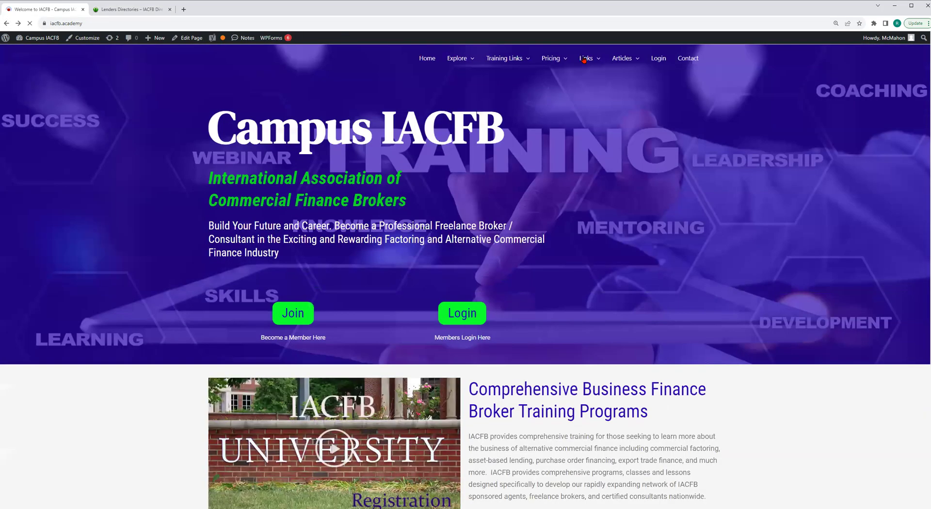
mouse_move(593, 58)
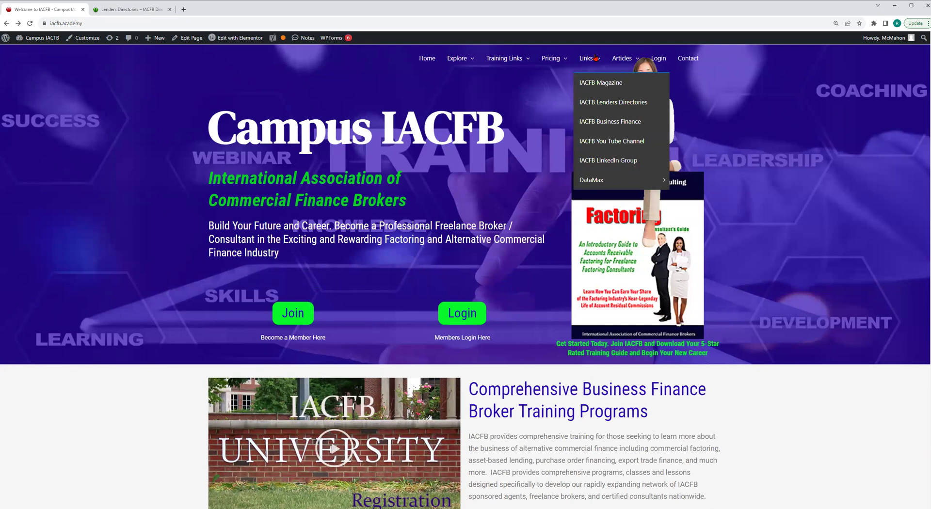
left_click(613, 104)
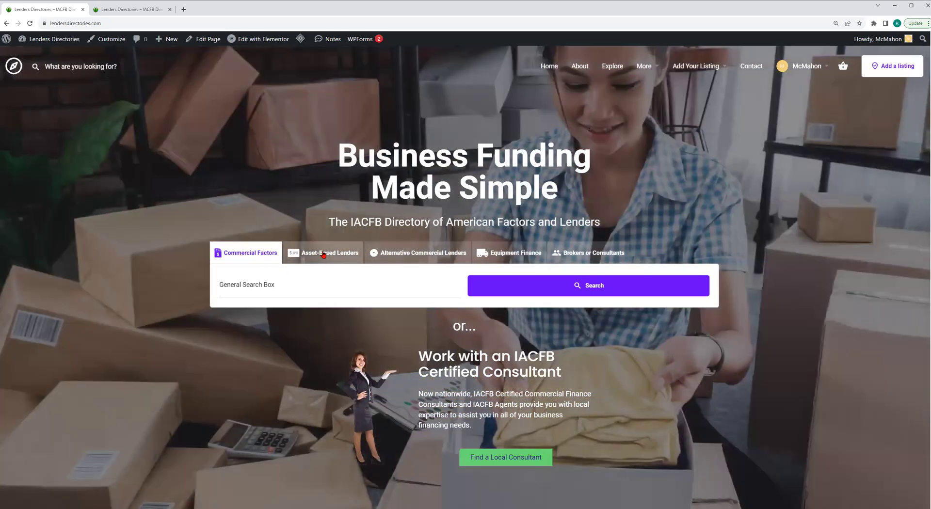
Preview the Asset-Based Lenders, Alternative Commercial Lenders, Equipment Finance, and Brokers or Consultants search categories on the directory home page.
left_click(323, 253)
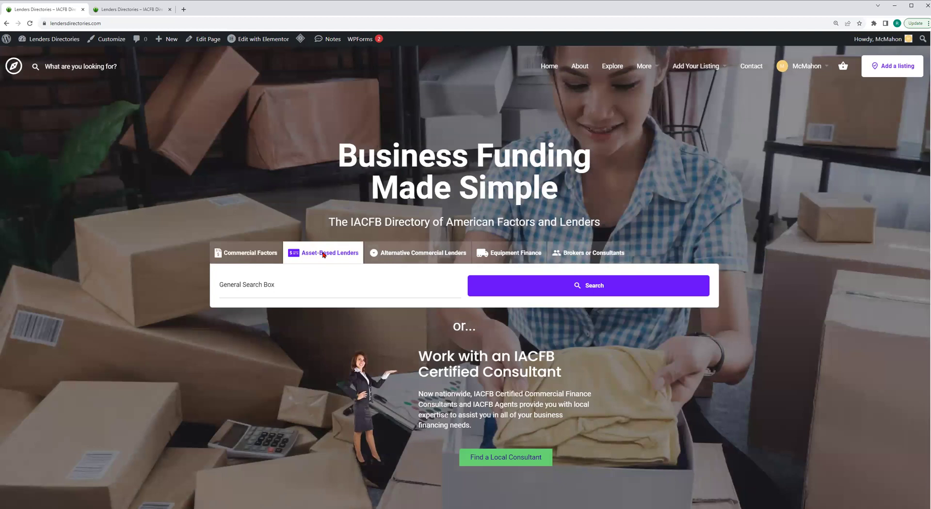
left_click(426, 256)
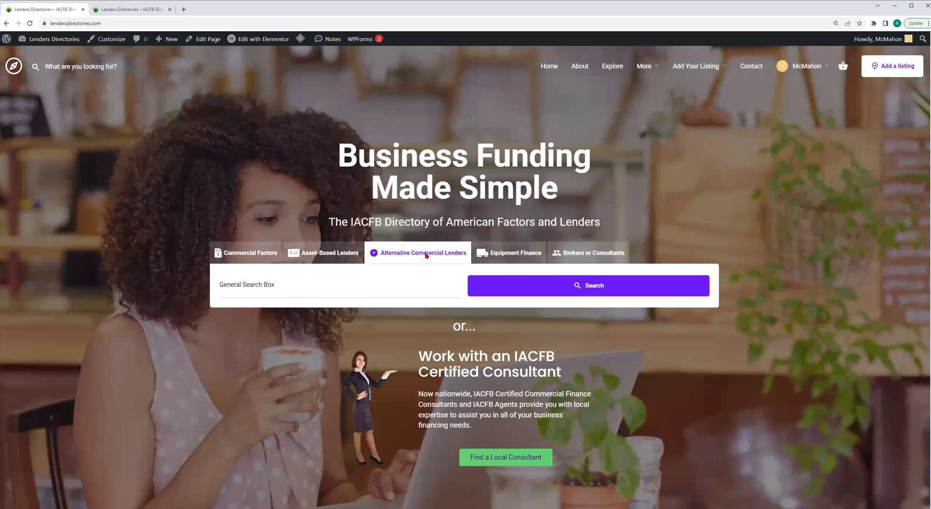
left_click(509, 253)
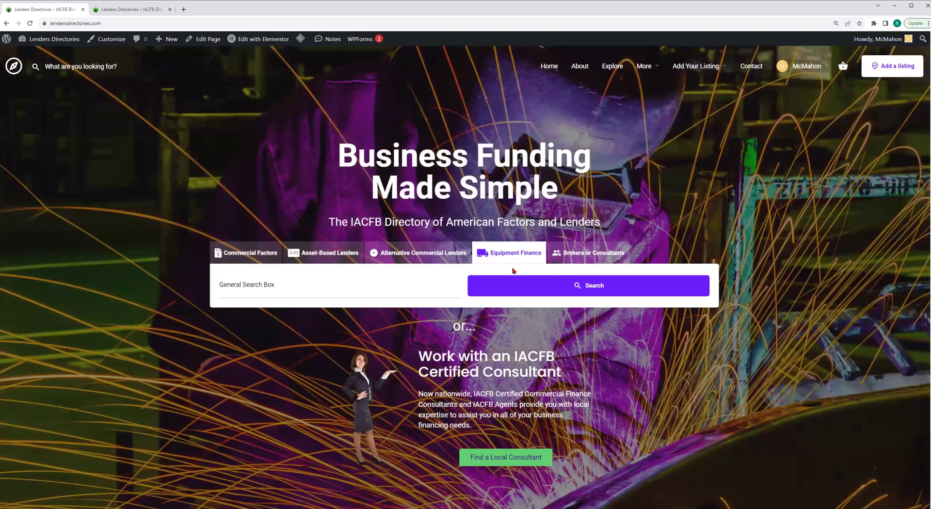
left_click(579, 254)
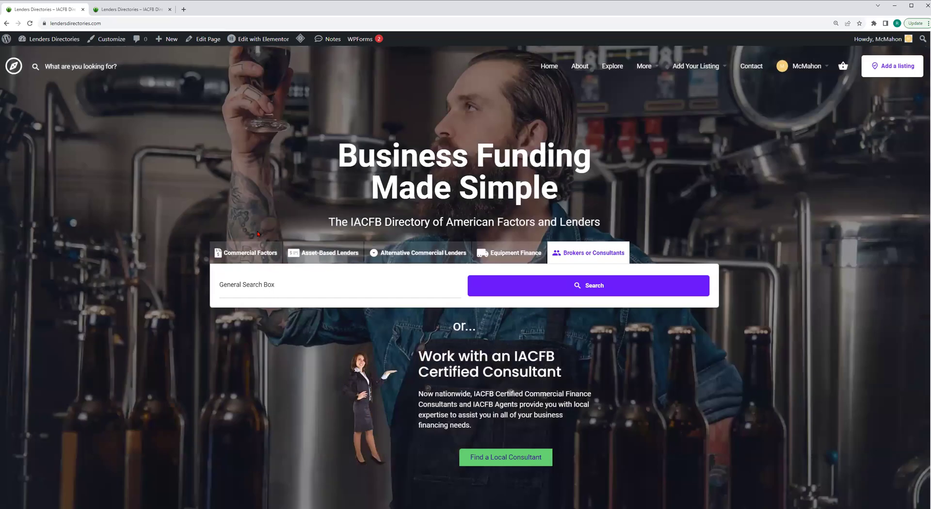
Search all Commercial Factors without a keyword, look over the factoring categories, and return to the filters.
left_click(242, 253)
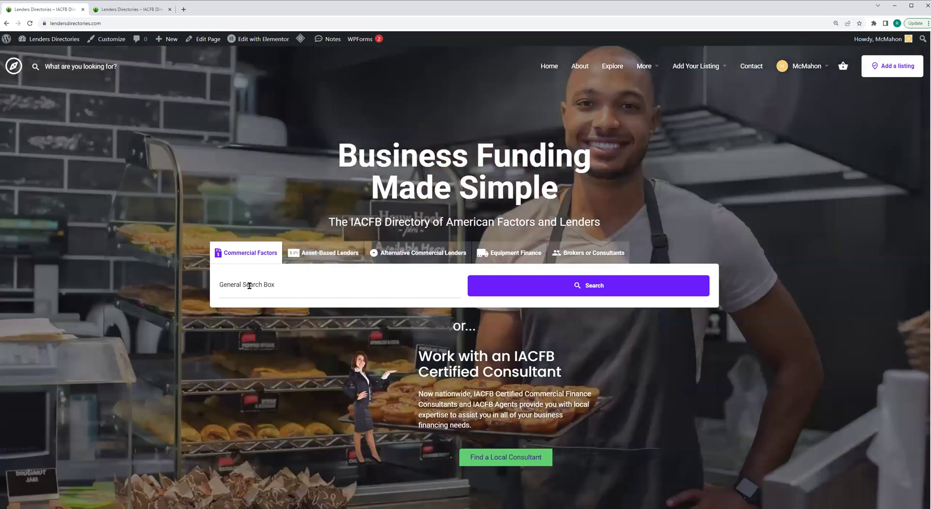
left_click(599, 288)
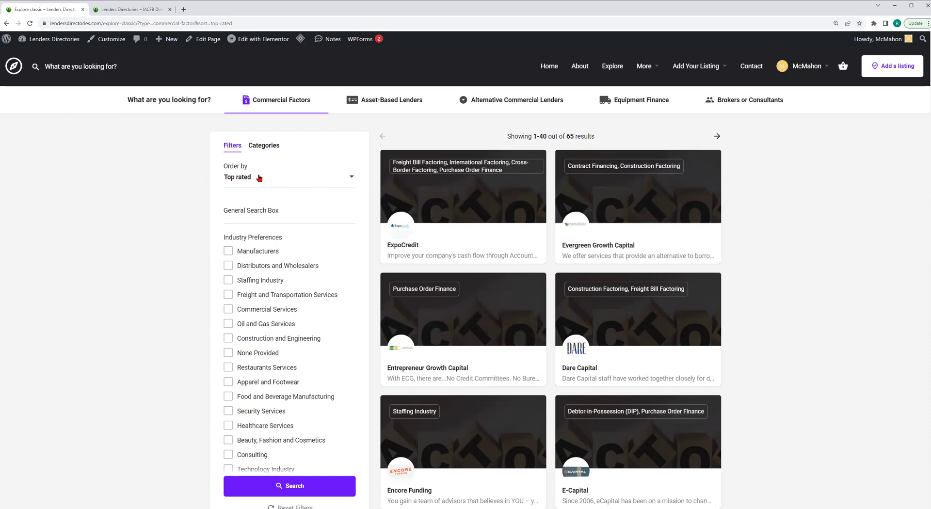
left_click(271, 148)
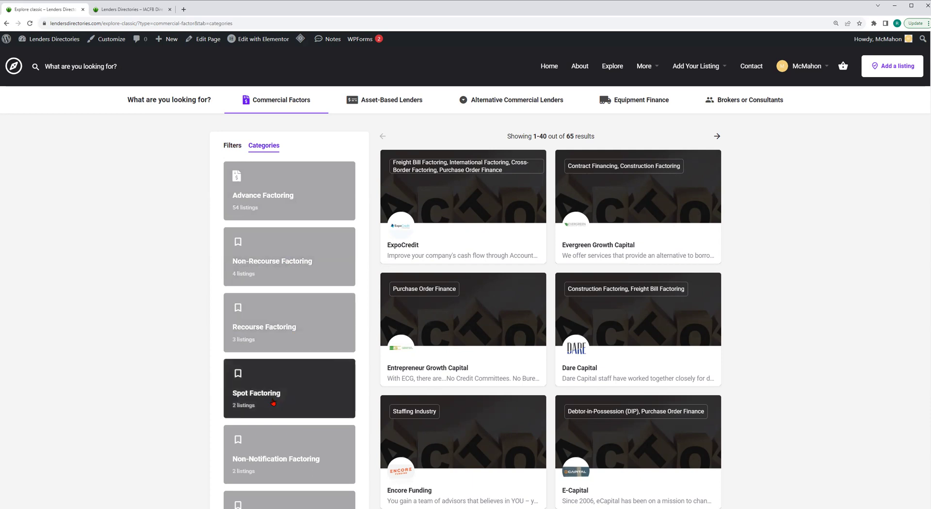
left_click(233, 147)
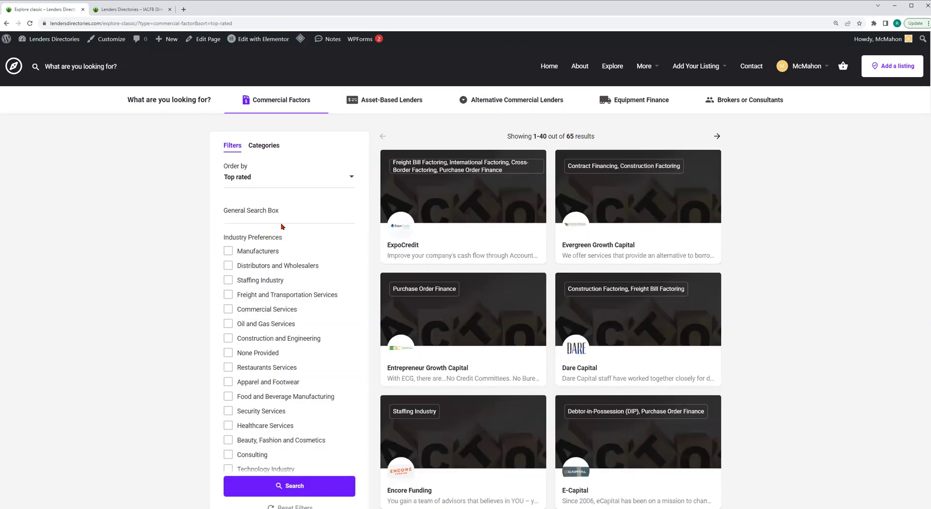
Order the Commercial Factors listings A-Z and filter them by the Staffing Industry preference.
left_click(352, 178)
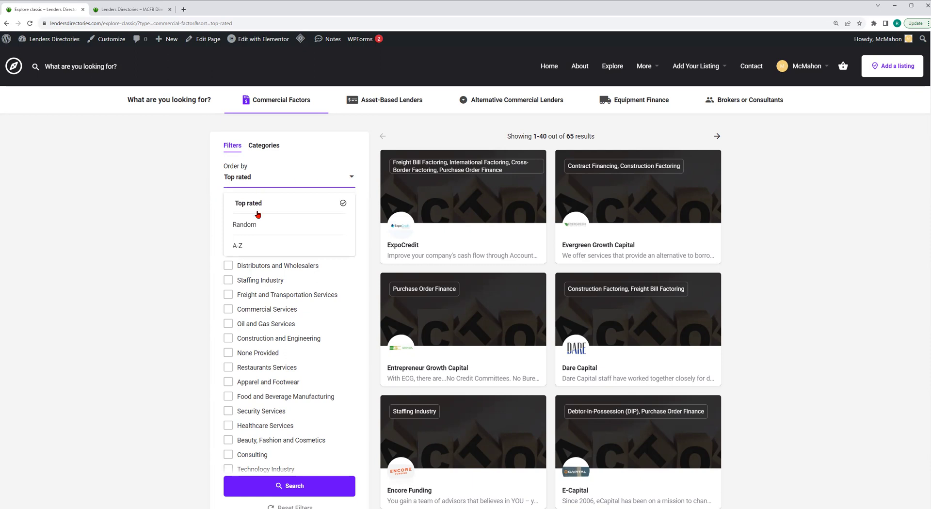
left_click(242, 247)
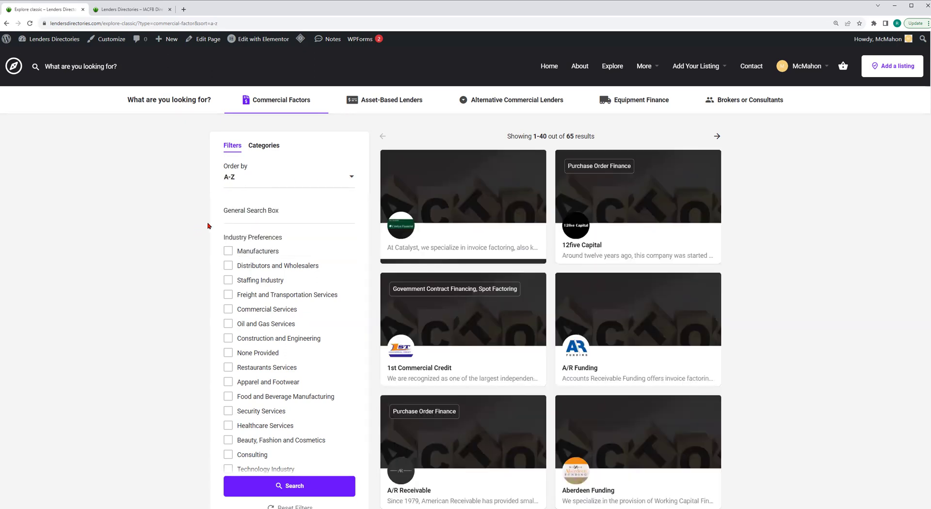
scroll(294, 256, "down", 2)
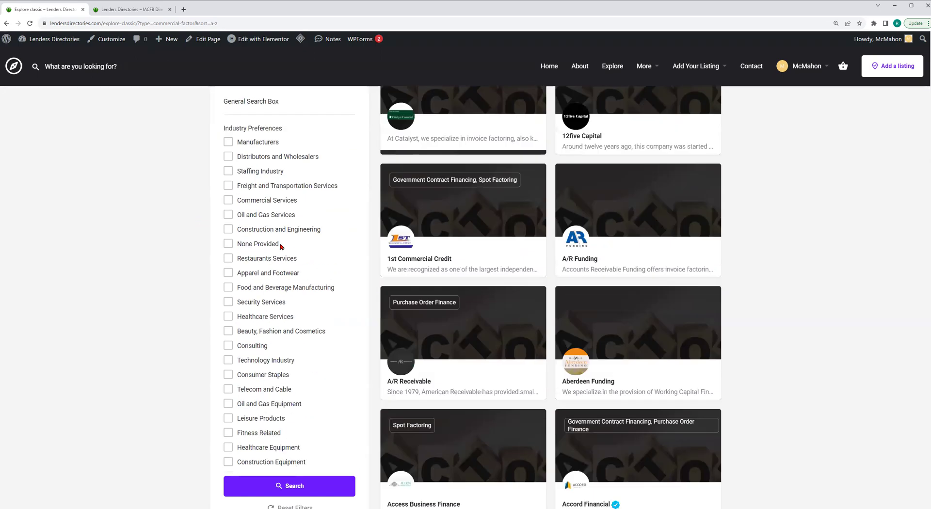
left_click(241, 172)
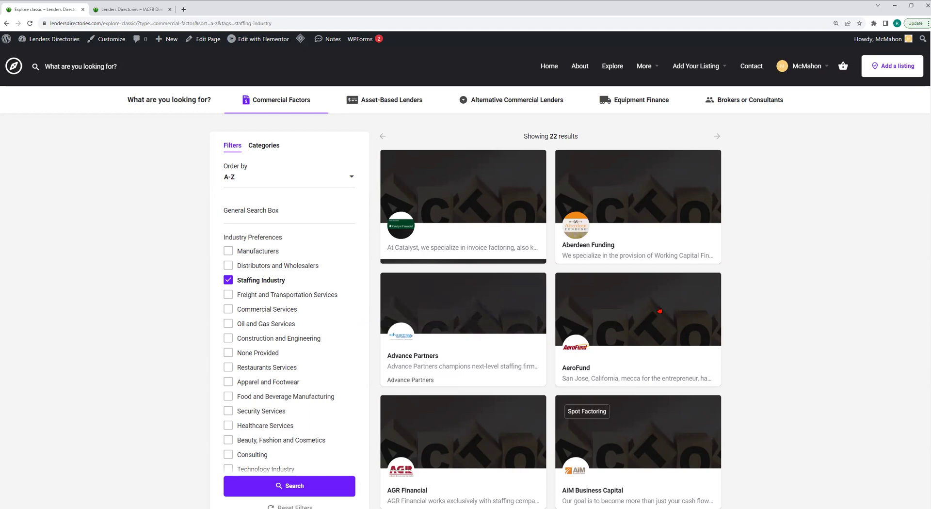
Open the Advance Partners listing and review its transaction types, preferred industries, funding parameters, description and broker details.
left_click(416, 364)
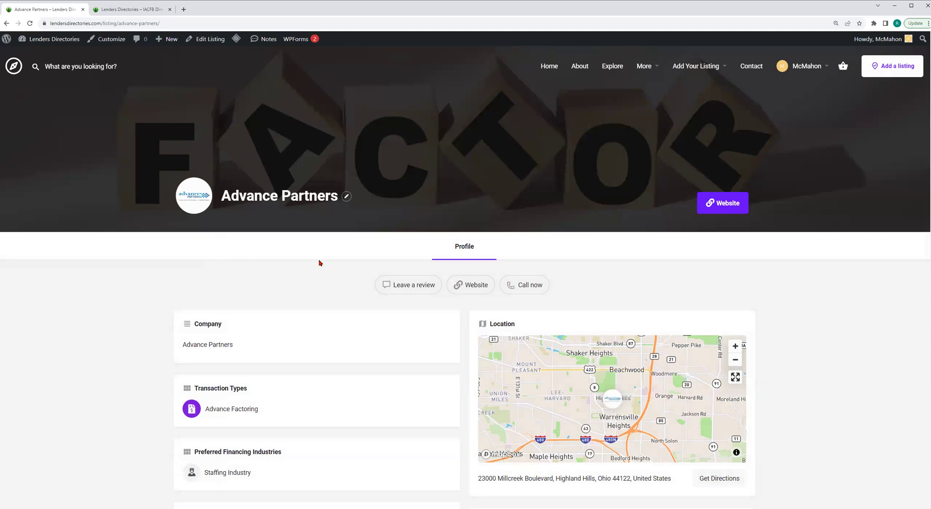
scroll(319, 262, "down", 3)
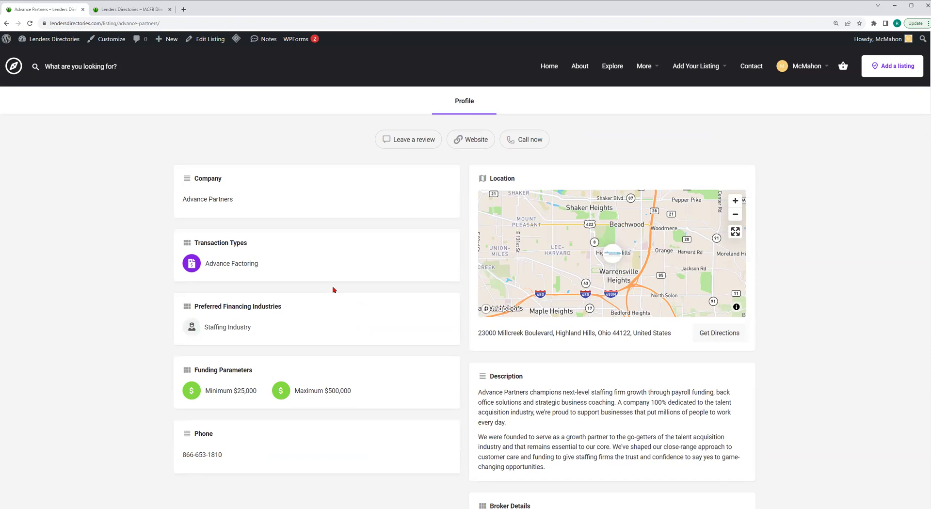
scroll(334, 291, "down", 2)
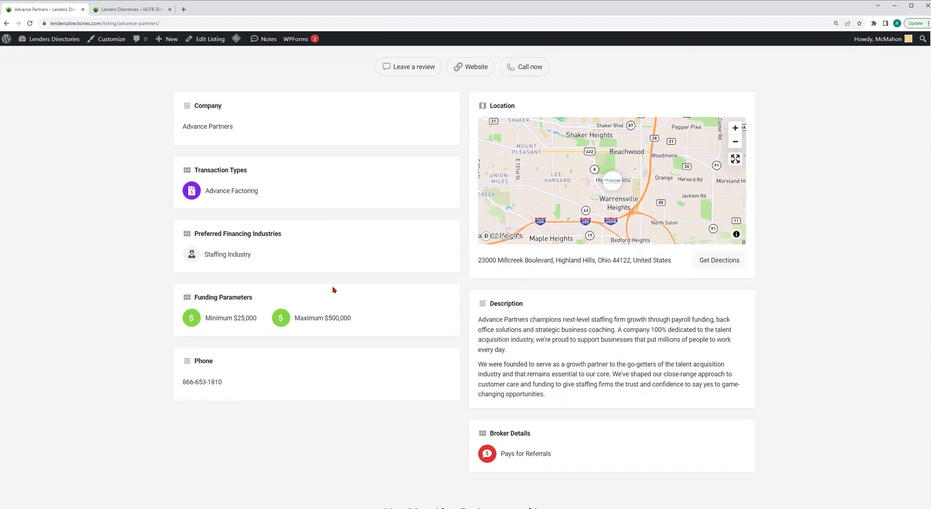
scroll(333, 290, "up", 2)
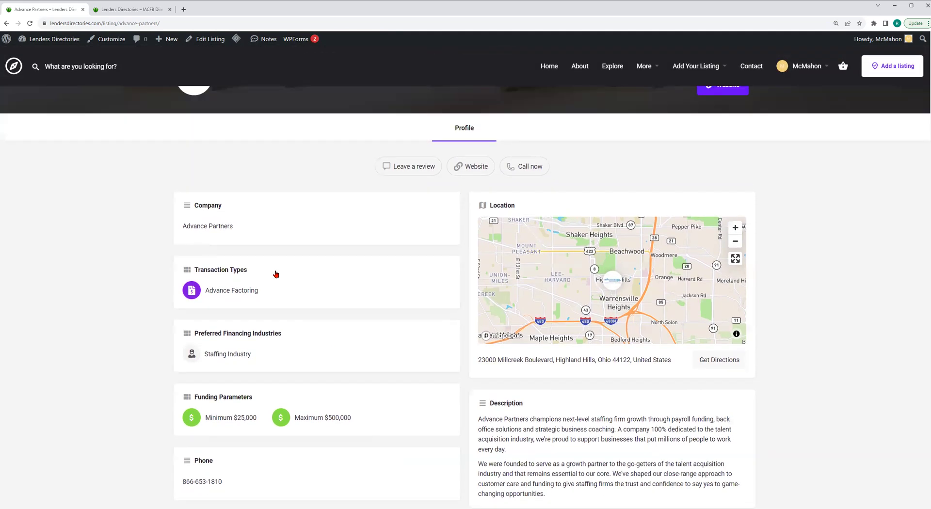
scroll(757, 163, "up", 2)
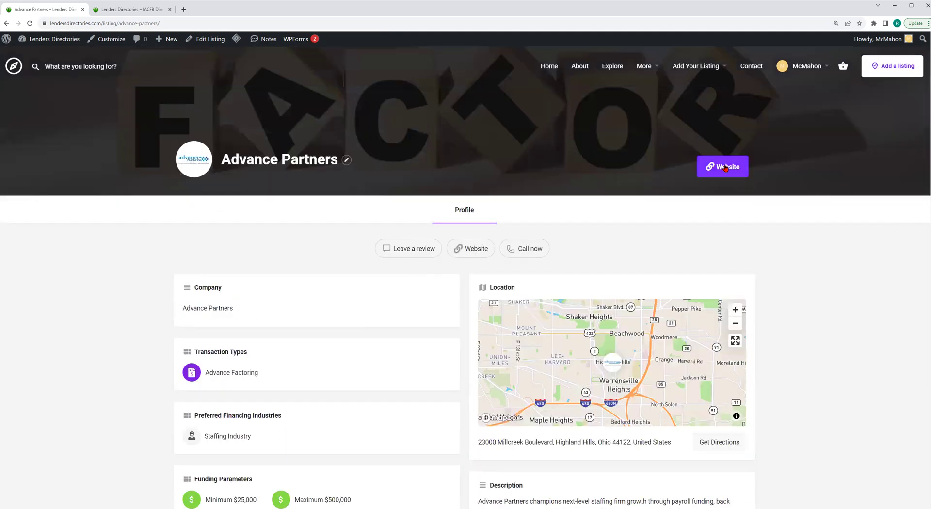
Visit the Advance Partners website from the listing, skim its home page, and return to the directory listing.
left_click(727, 169)
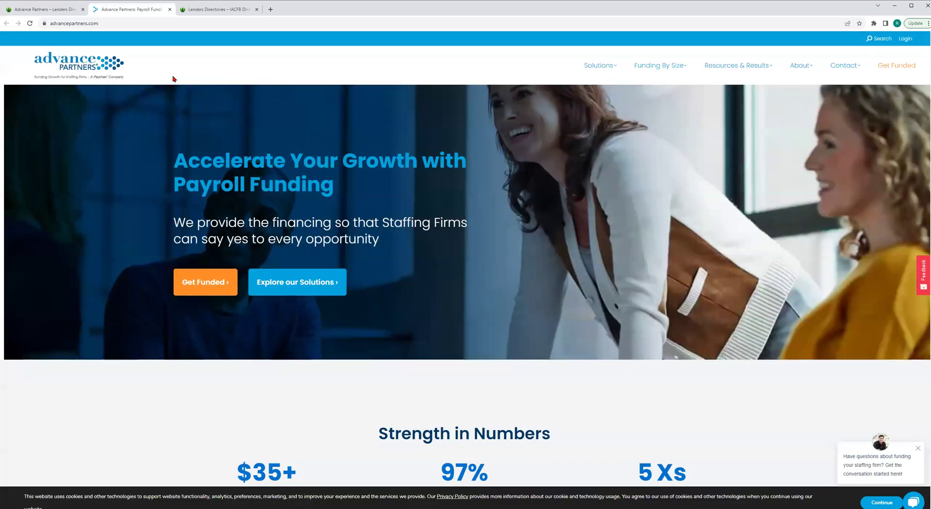
scroll(123, 144, "down", 5)
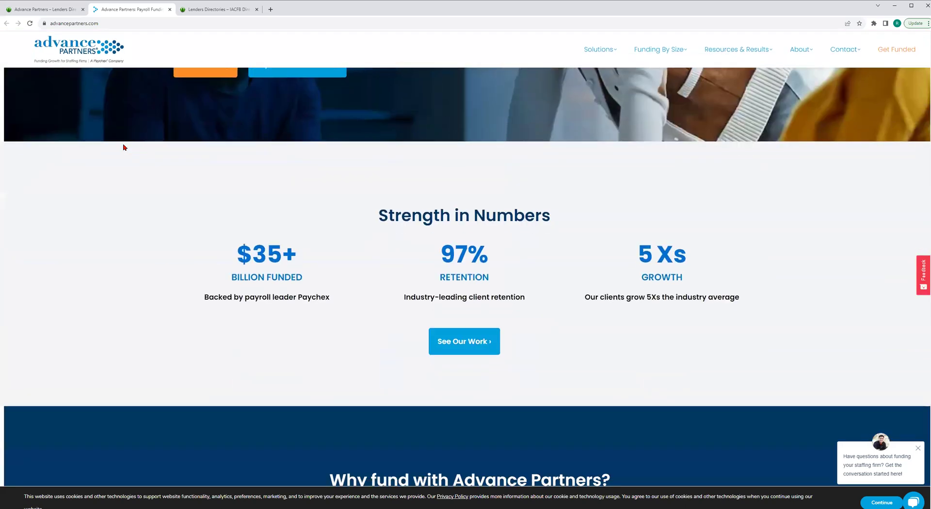
scroll(124, 144, "up", 2)
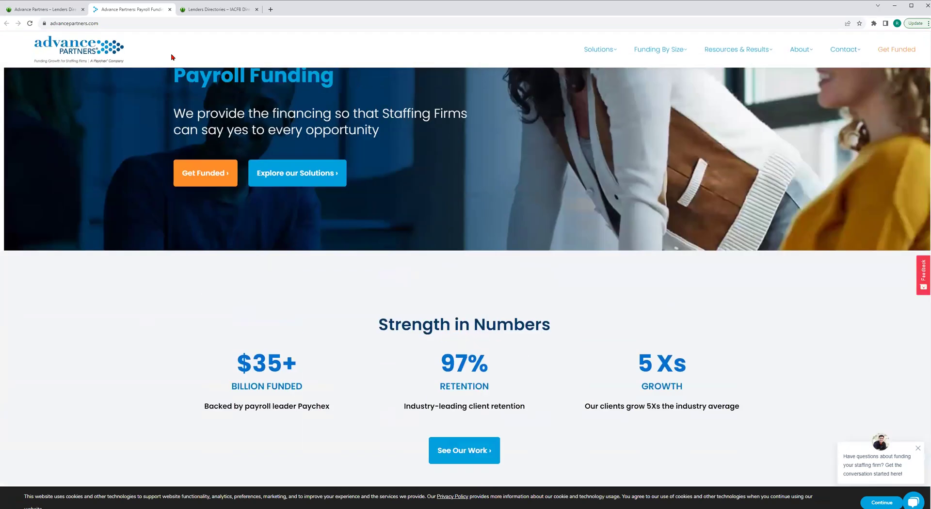
left_click(68, 13)
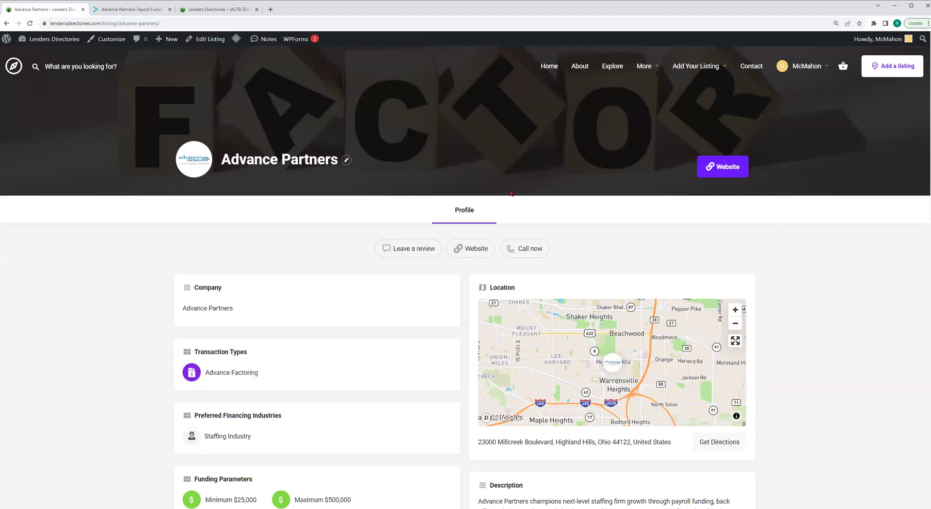
Go back to the directory home page and search all Brokers or Consultants listings without a keyword.
scroll(562, 204, "down", 1)
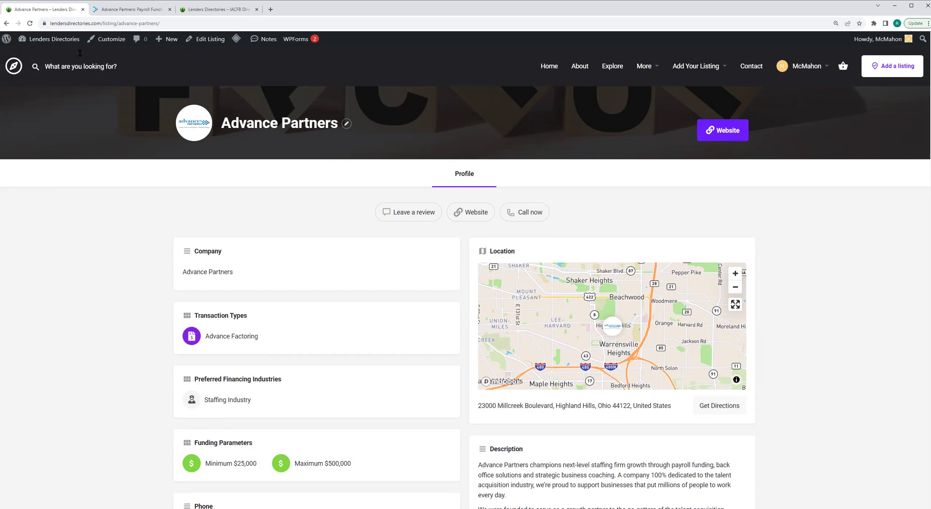
left_click(6, 24)
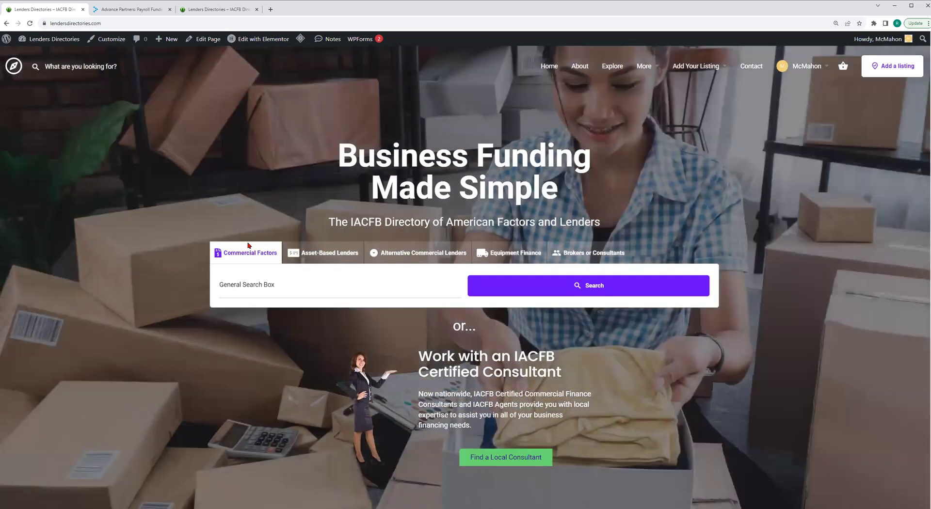
left_click(314, 254)
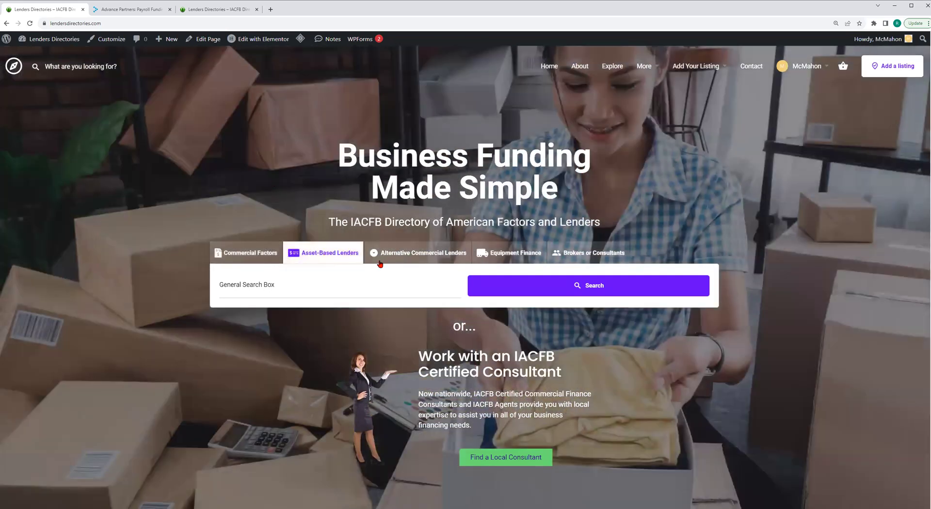
left_click(416, 256)
left_click(507, 256)
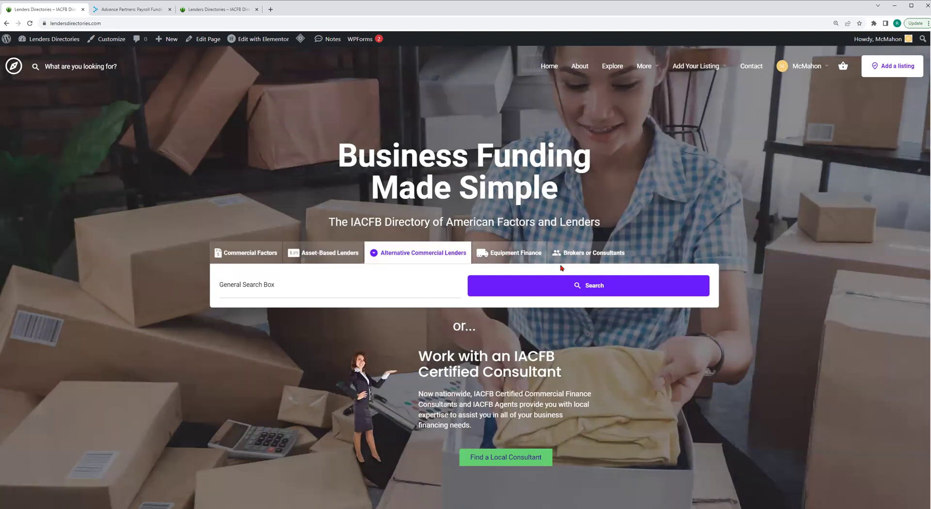
left_click(585, 255)
left_click(589, 287)
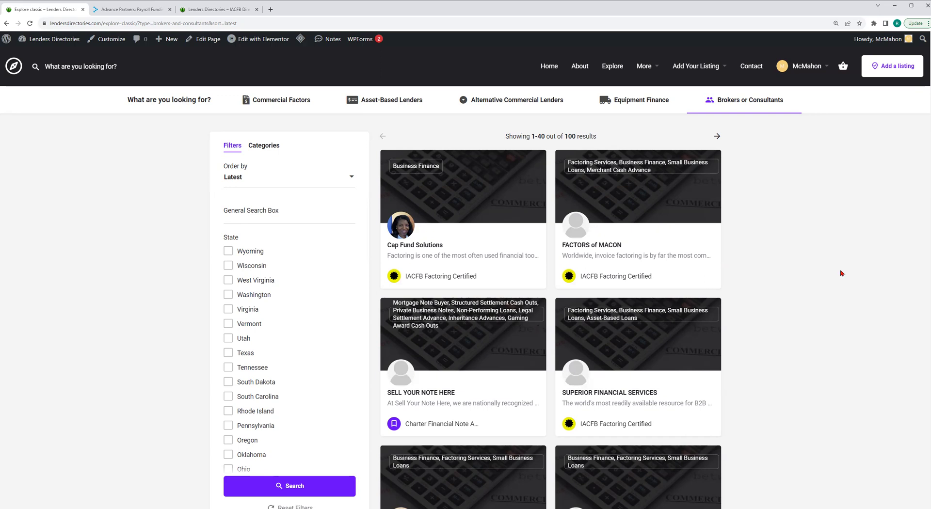
Browse the Brokers or Consultants listings and filter them by the state of New York.
scroll(842, 274, "down", 6)
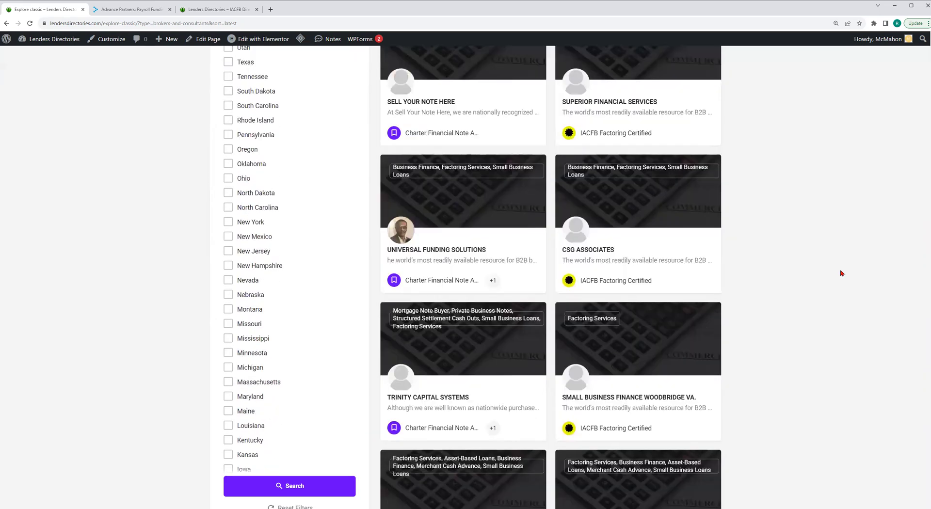
scroll(841, 274, "down", 10)
scroll(841, 273, "down", 3)
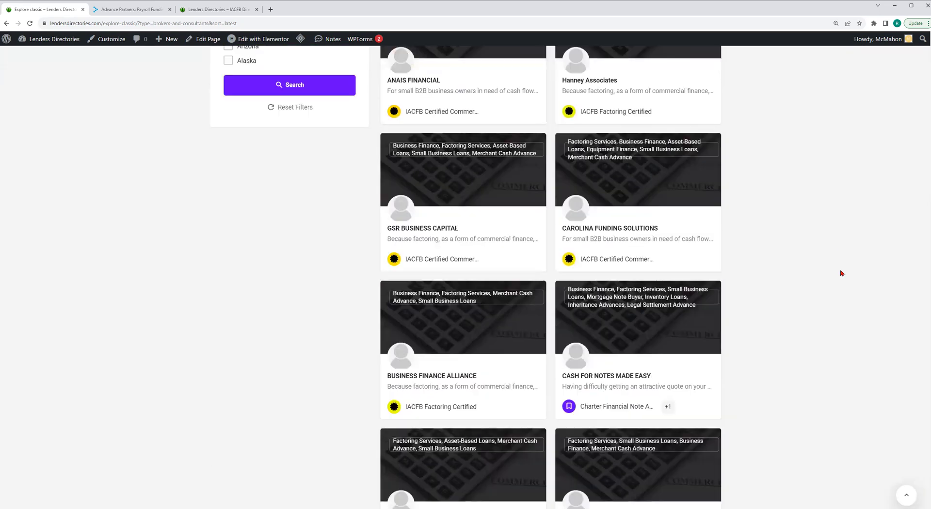
scroll(842, 274, "up", 18)
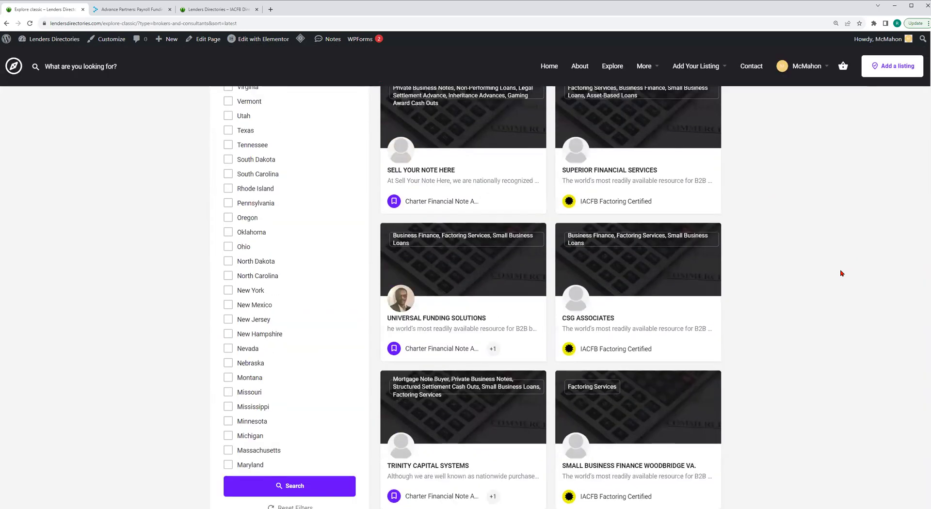
scroll(842, 274, "up", 3)
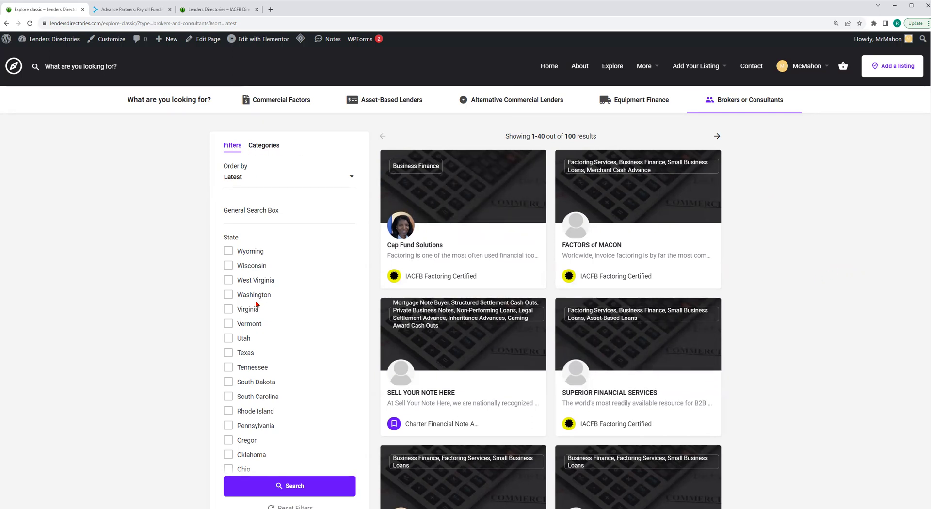
scroll(257, 305, "down", 3)
scroll(258, 304, "down", 3)
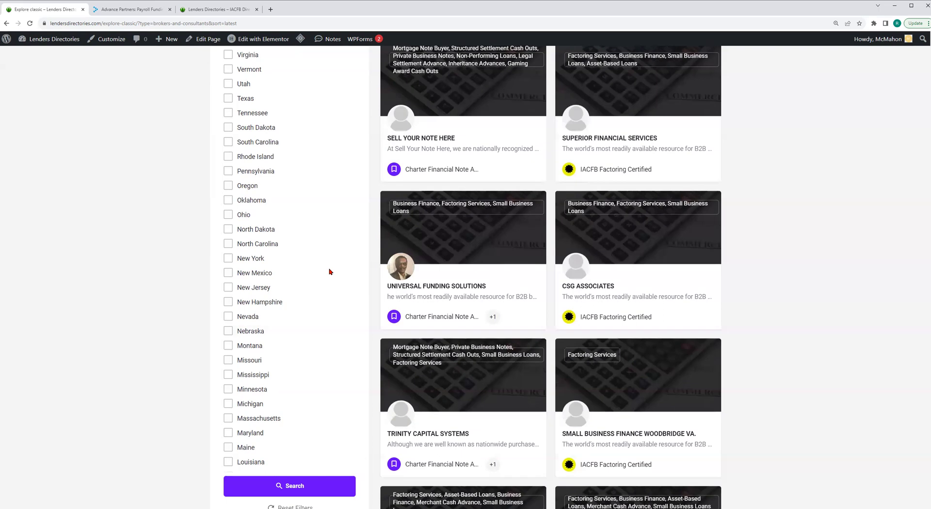
left_click(228, 258)
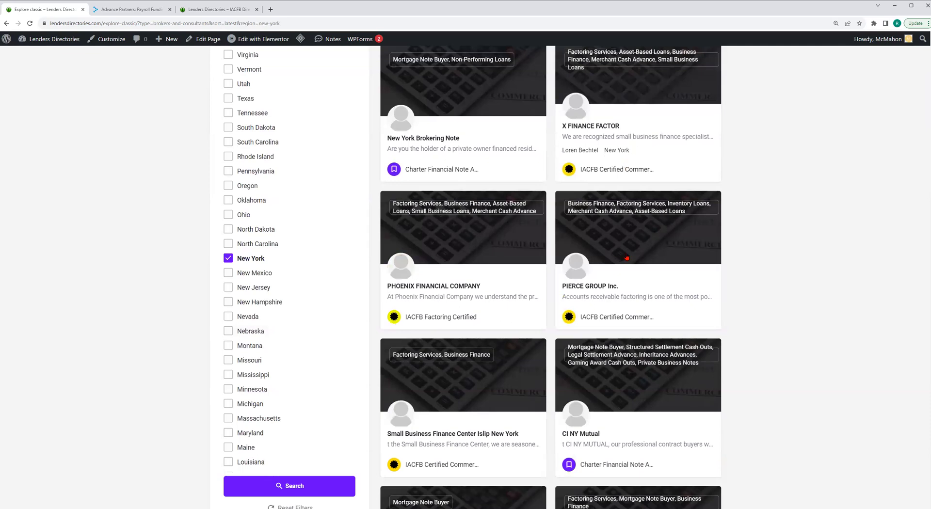
Open the PIERCE GROUP Inc. listing and review its contact details, consultant type, services, state, location, description and certifications.
left_click(648, 245)
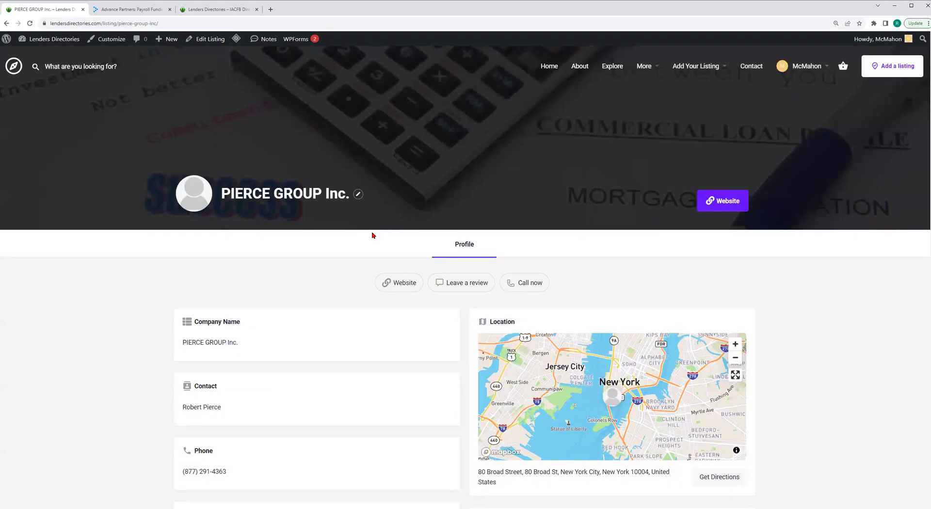
scroll(373, 235, "down", 4)
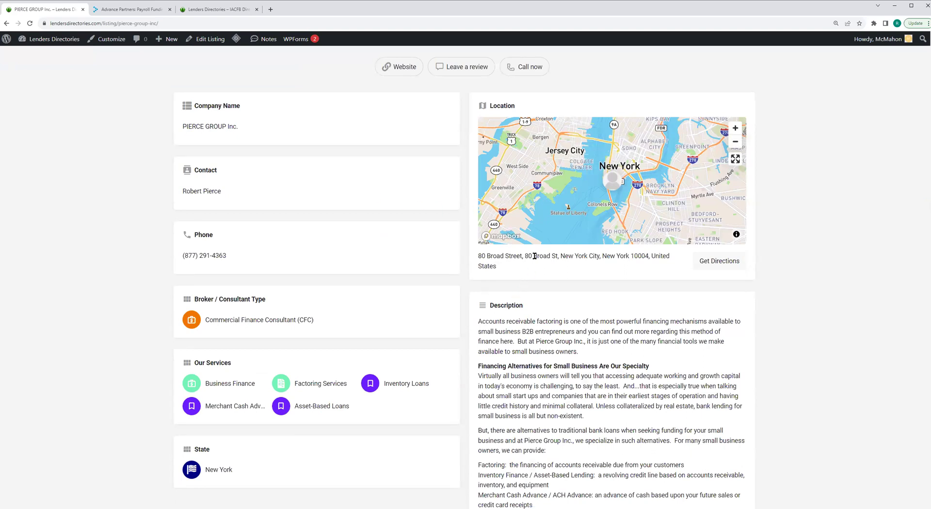
scroll(535, 256, "down", 2)
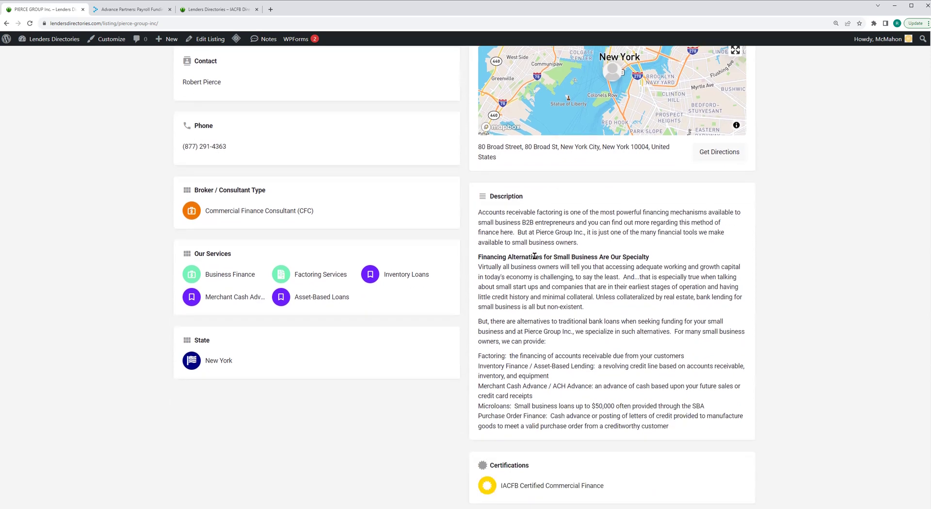
scroll(534, 256, "up", 1)
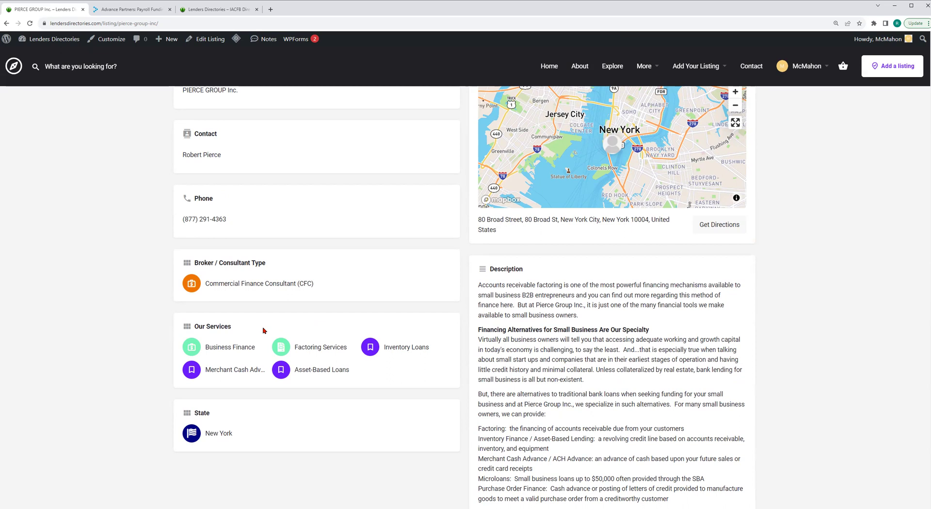
scroll(264, 331, "up", 2)
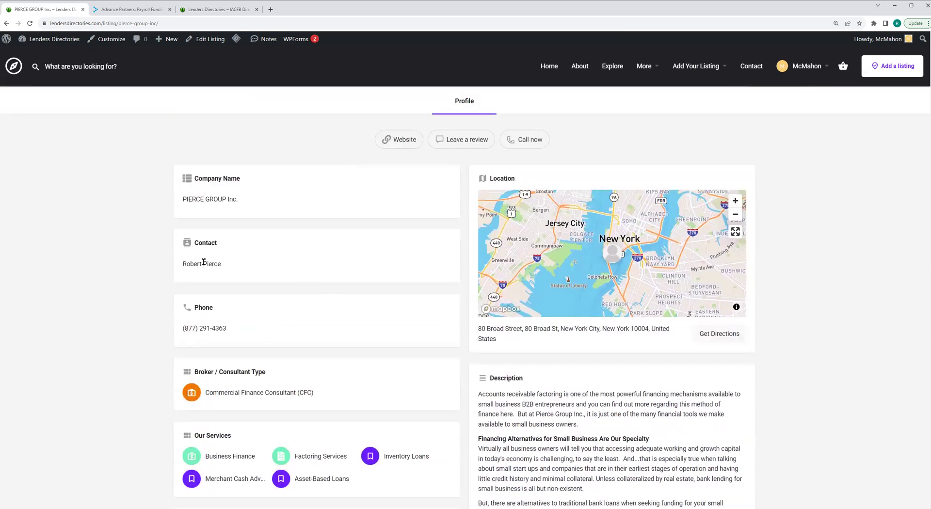
scroll(306, 274, "up", 2)
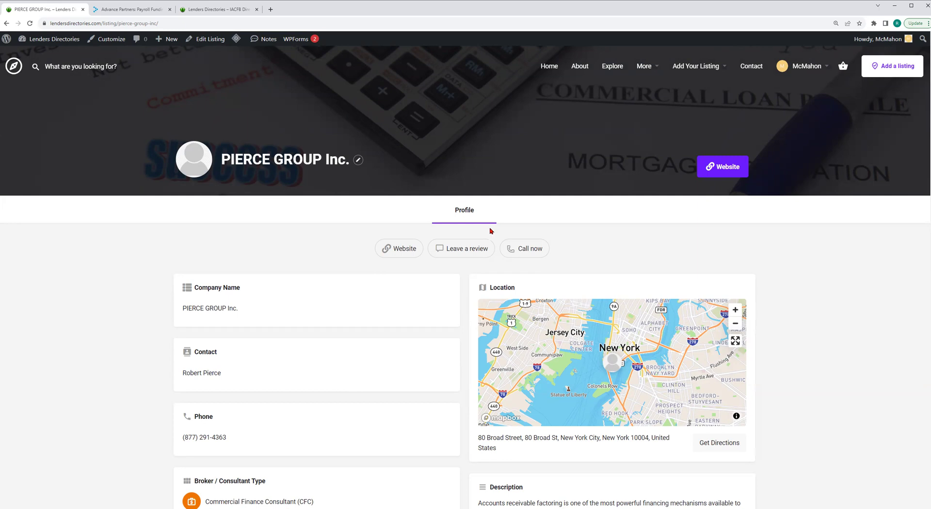
scroll(603, 272, "up", 1)
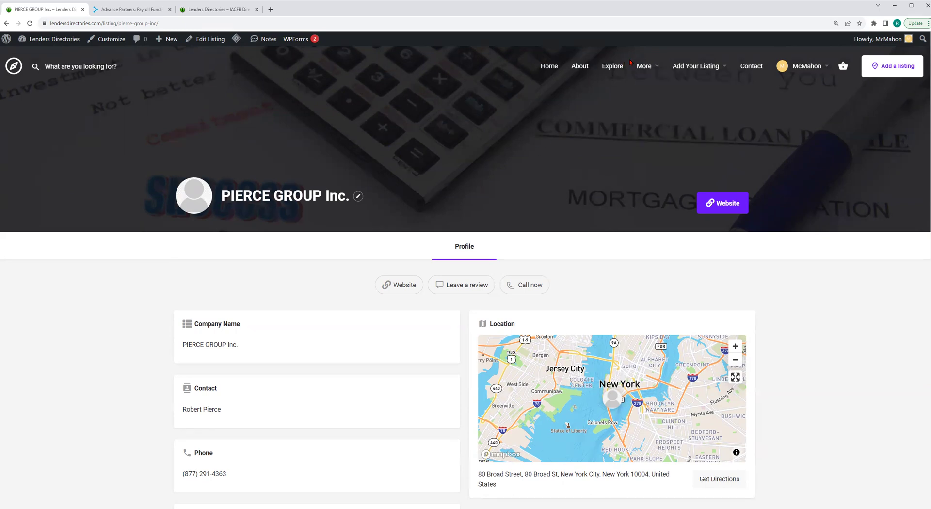
Open the How To Add A Listing page and read the listing requirements for factors, lenders, brokers and consultants.
mouse_move(684, 68)
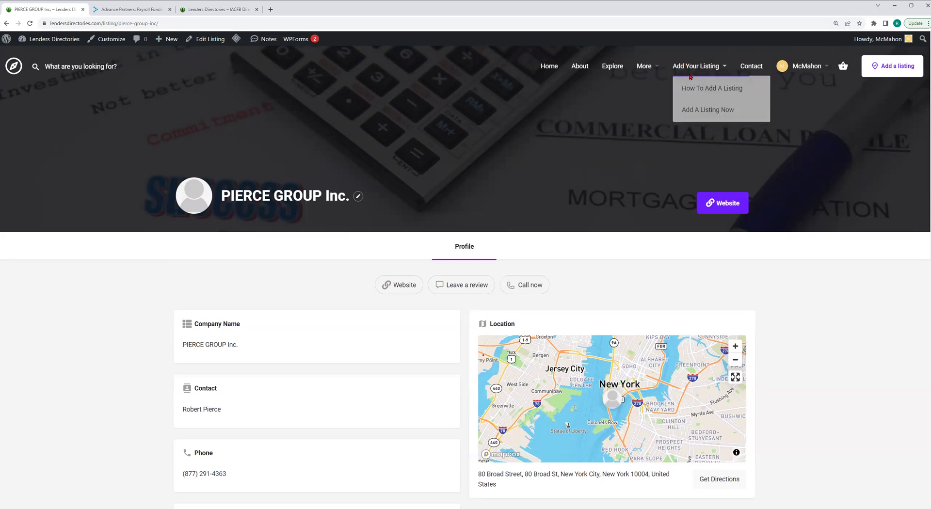
left_click(711, 93)
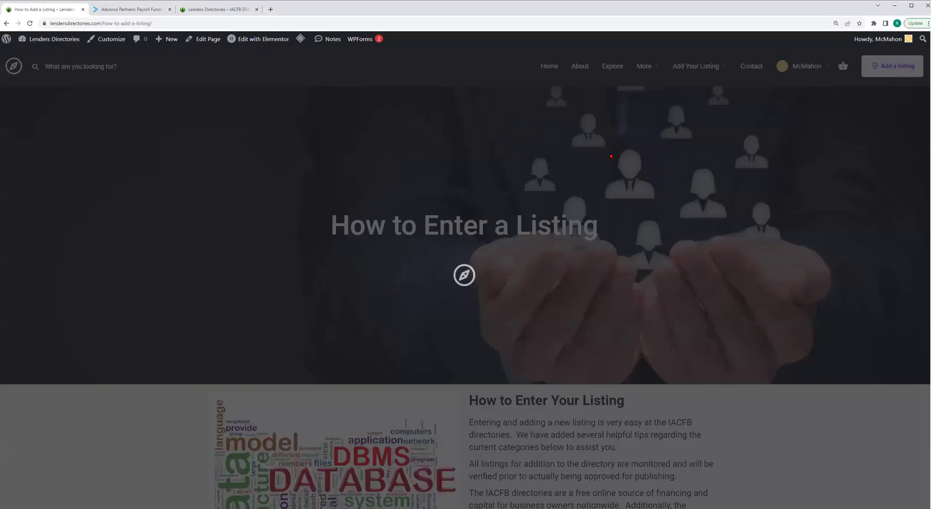
scroll(659, 157, "down", 10)
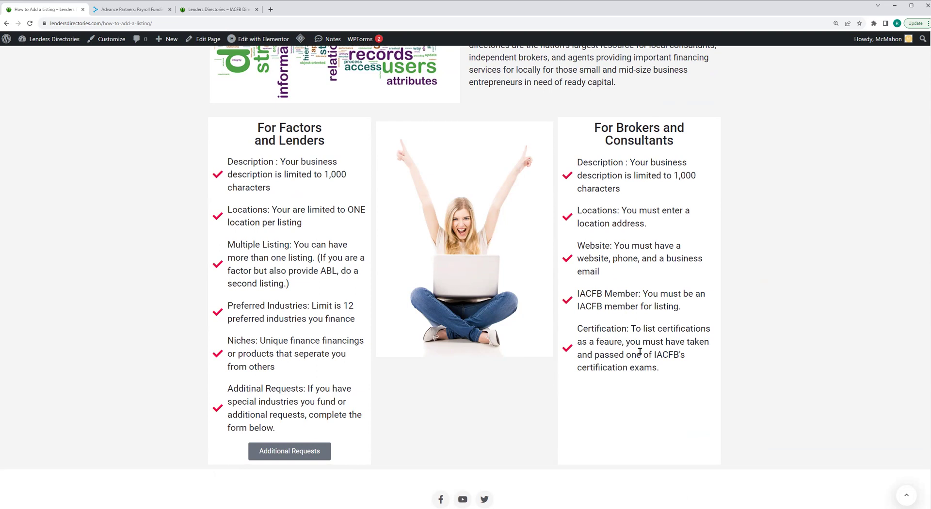
scroll(626, 336, "up", 8)
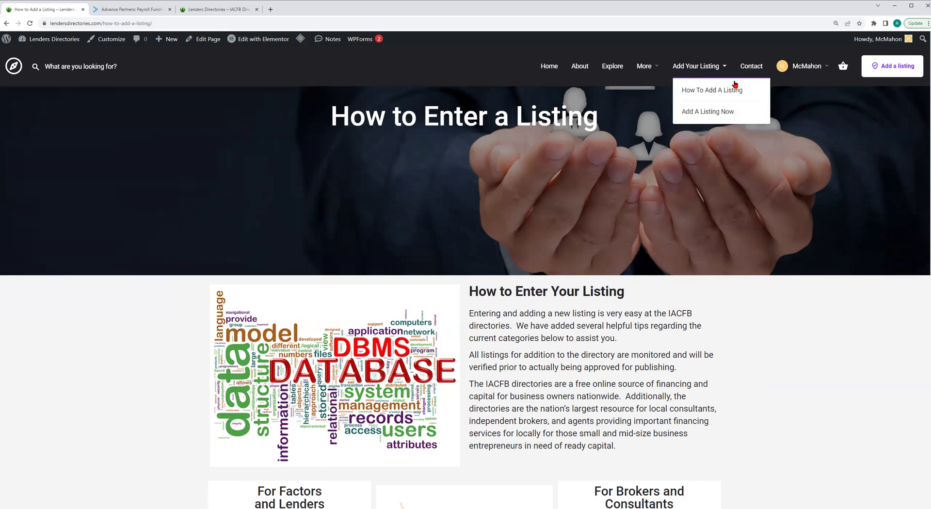
Start a new Broker or Consultant listing and review the form's company, contact, description, state and location fields.
left_click(717, 116)
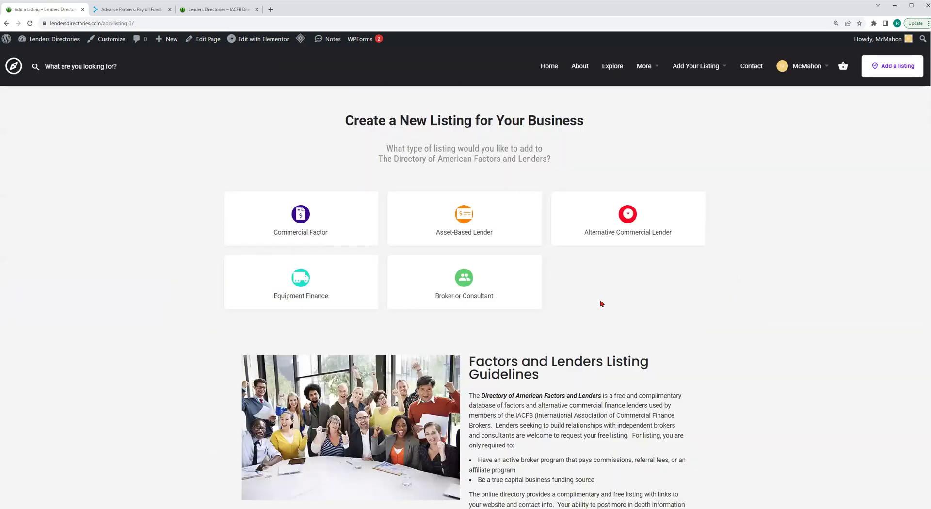
left_click(467, 280)
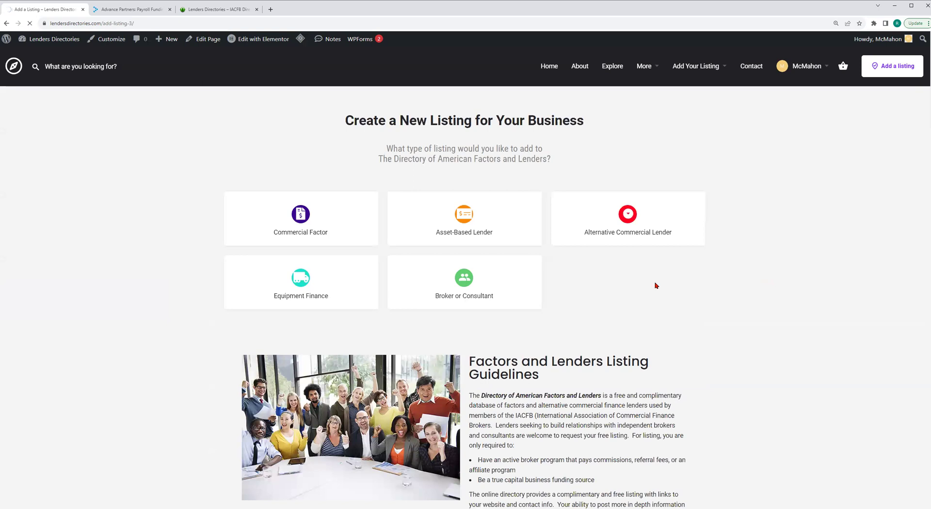
scroll(689, 231, "down", 1)
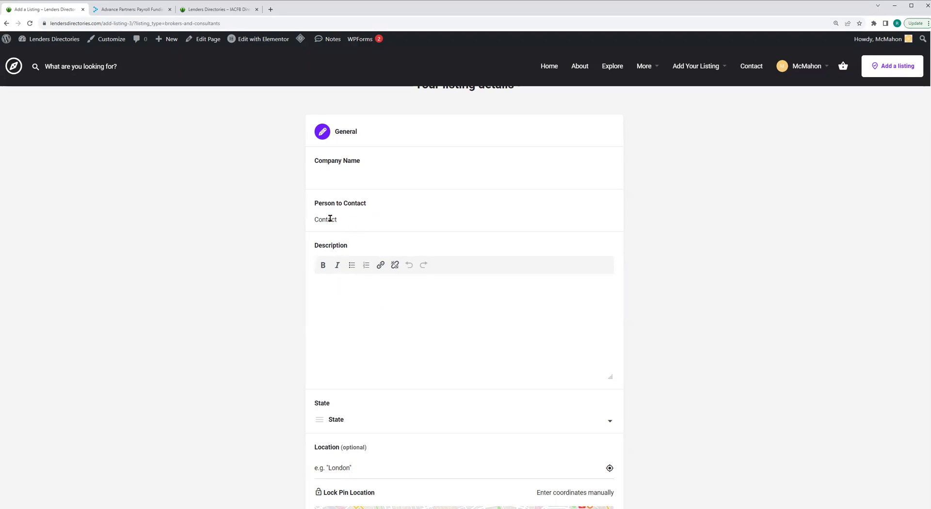
scroll(397, 320, "down", 2)
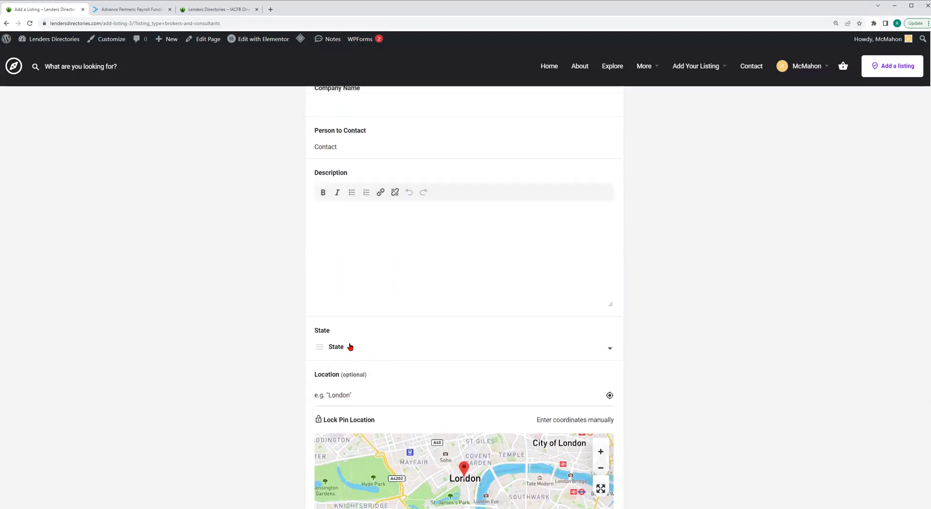
scroll(341, 390, "down", 1)
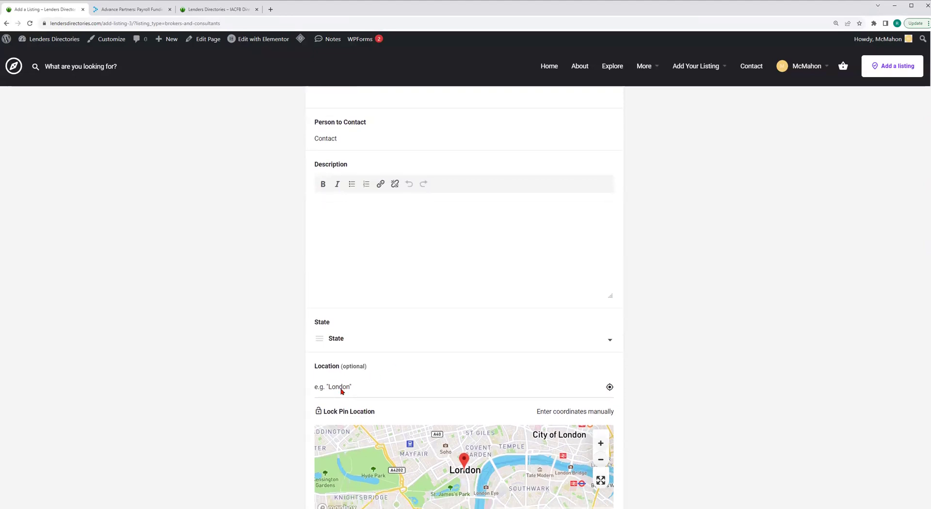
scroll(341, 391, "down", 1)
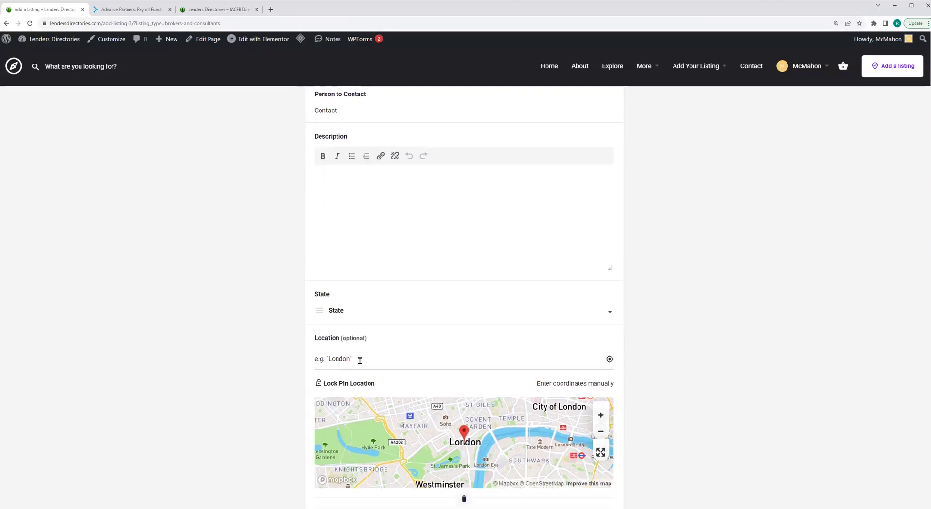
scroll(360, 361, "down", 2)
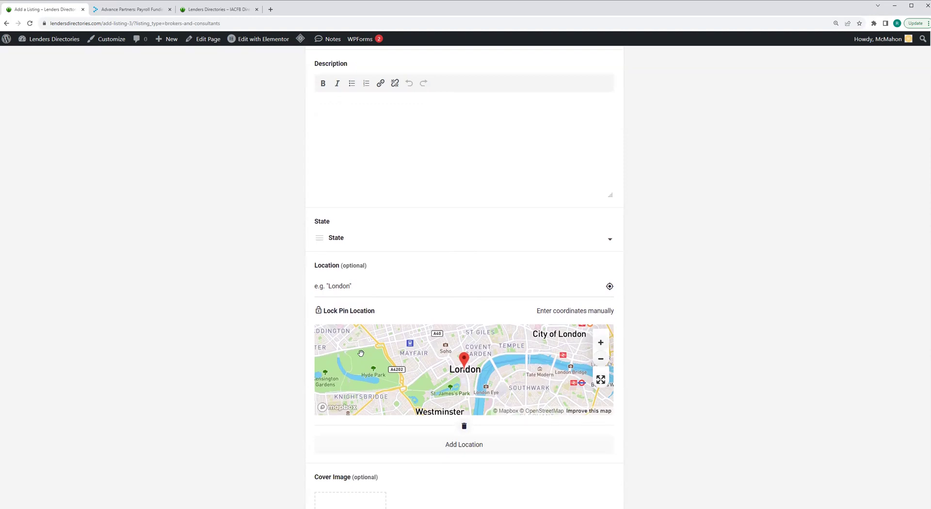
Review the form's location map, cover image, logo or personal image, website and phone number fields.
left_click_drag(361, 353, 346, 353)
scroll(673, 356, "down", 2)
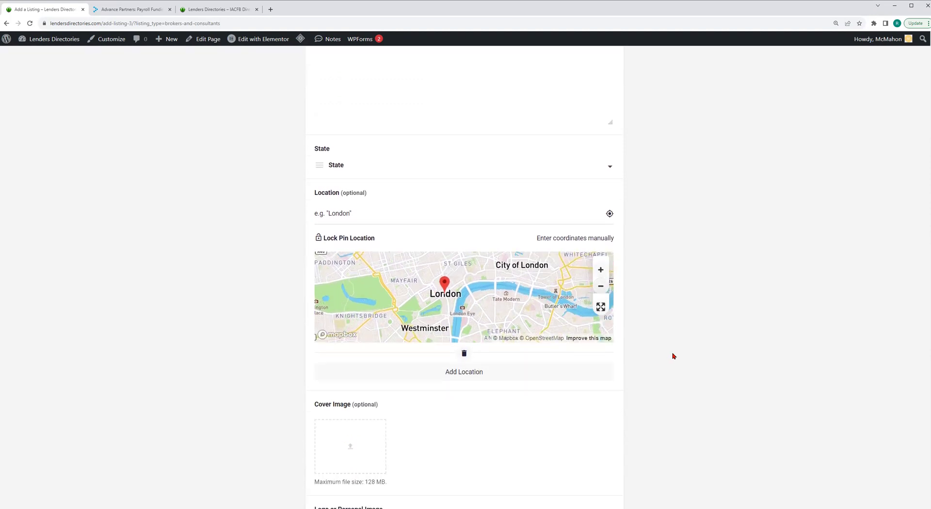
scroll(672, 359, "down", 3)
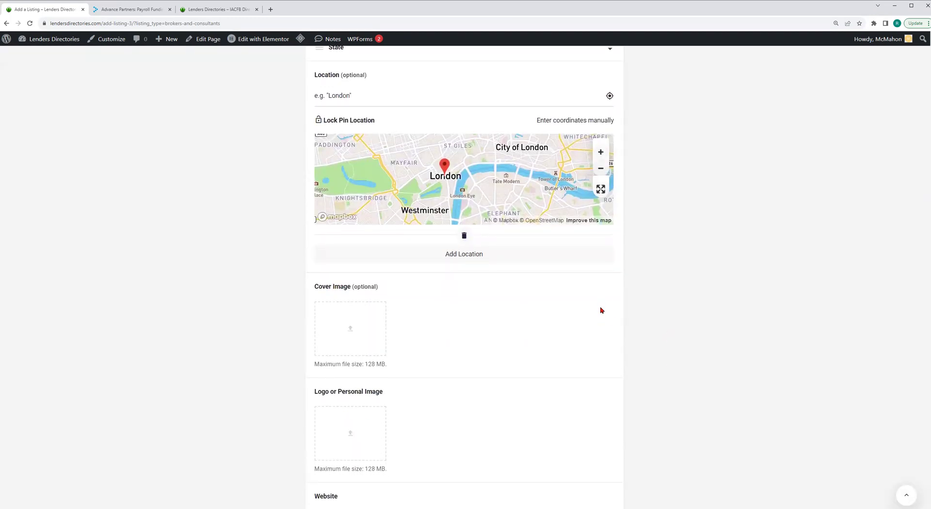
scroll(600, 308, "down", 2)
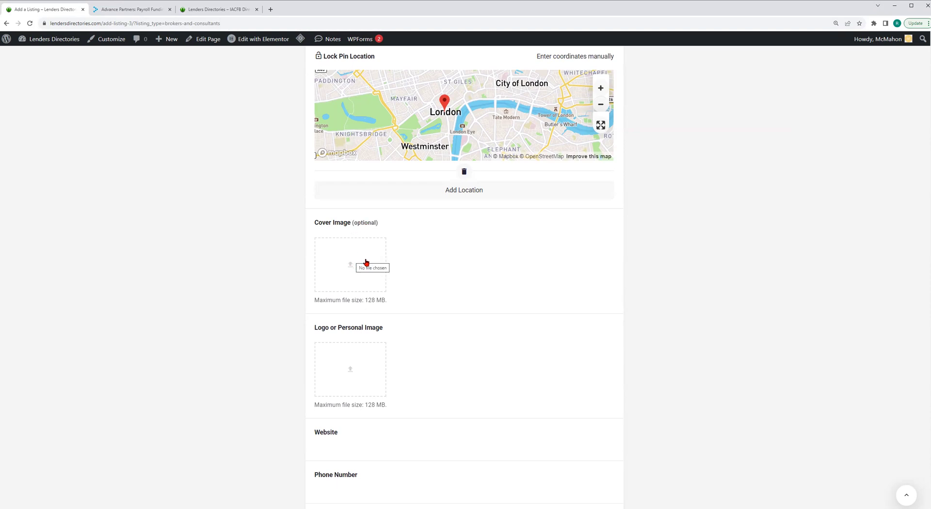
scroll(436, 261, "down", 2)
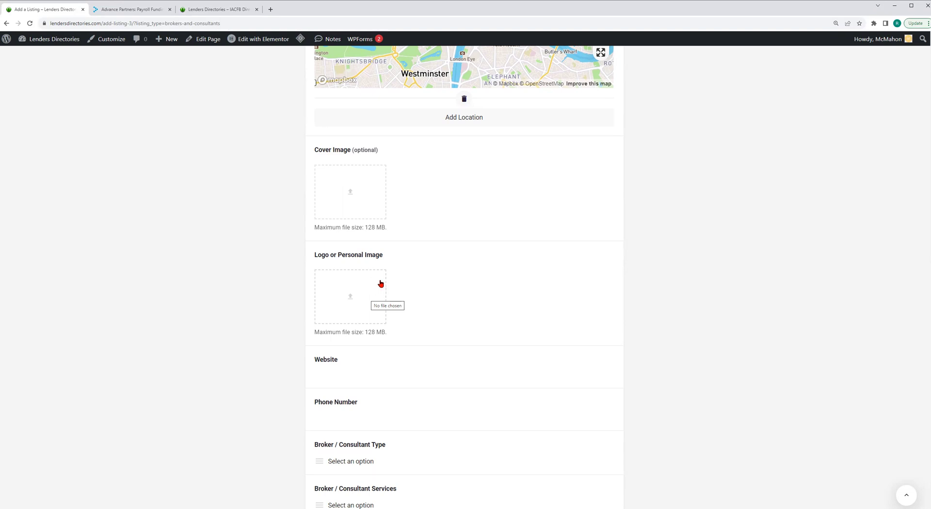
scroll(380, 285, "down", 1)
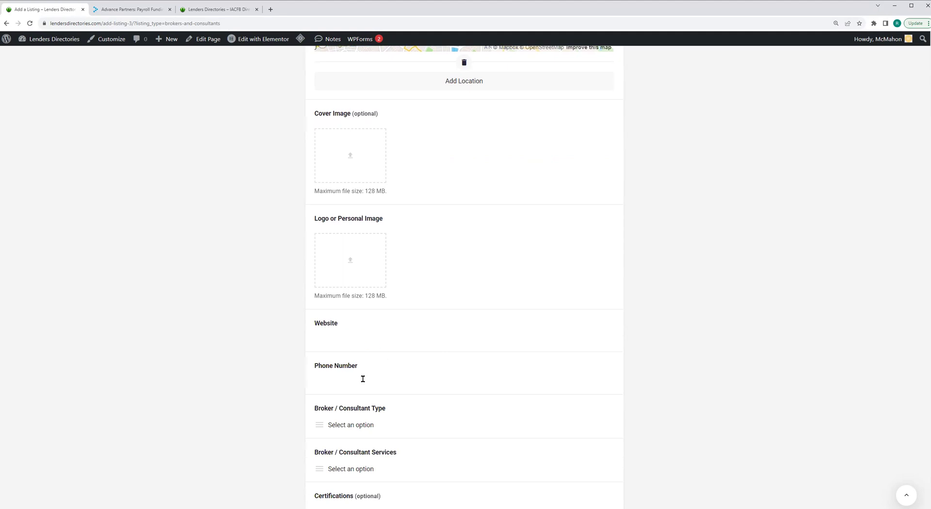
scroll(399, 372, "down", 2)
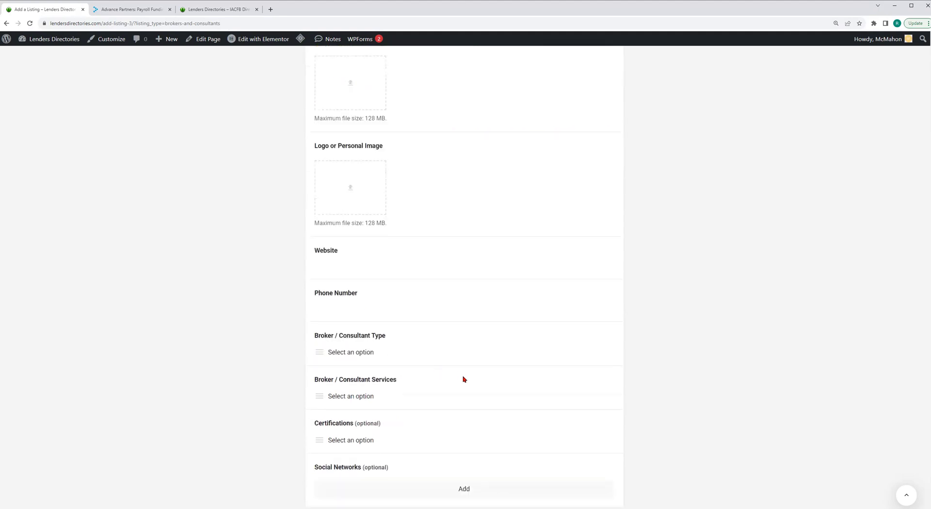
Examine the choices for Broker / Consultant Type and Broker / Consultant Services without selecting any.
left_click(370, 354)
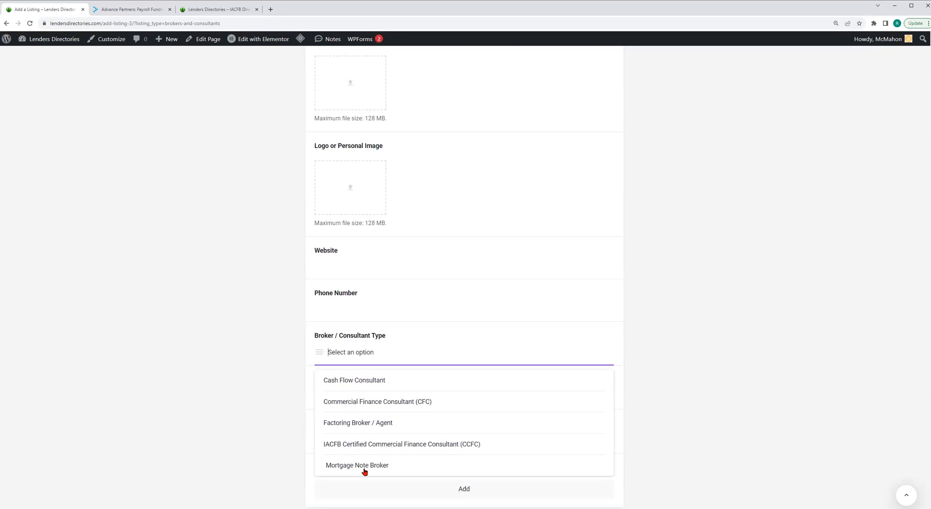
left_click(458, 355)
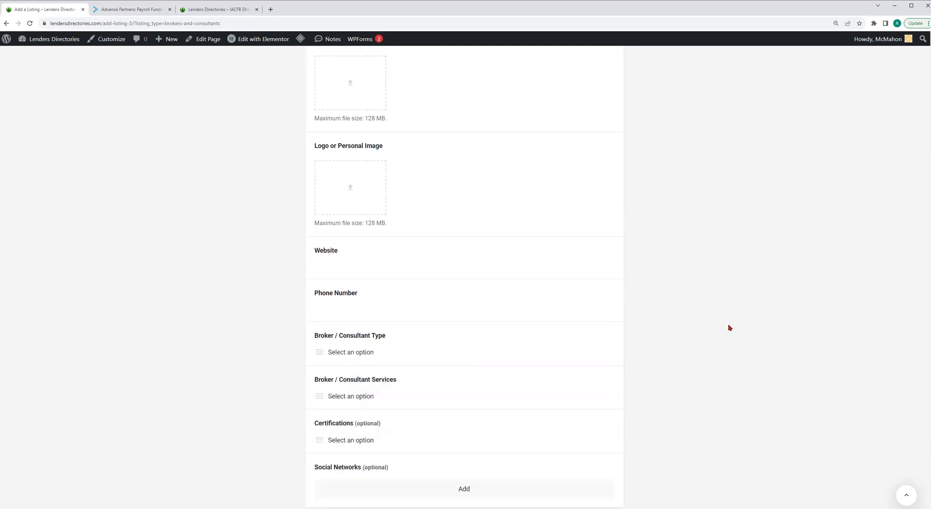
scroll(728, 327, "down", 2)
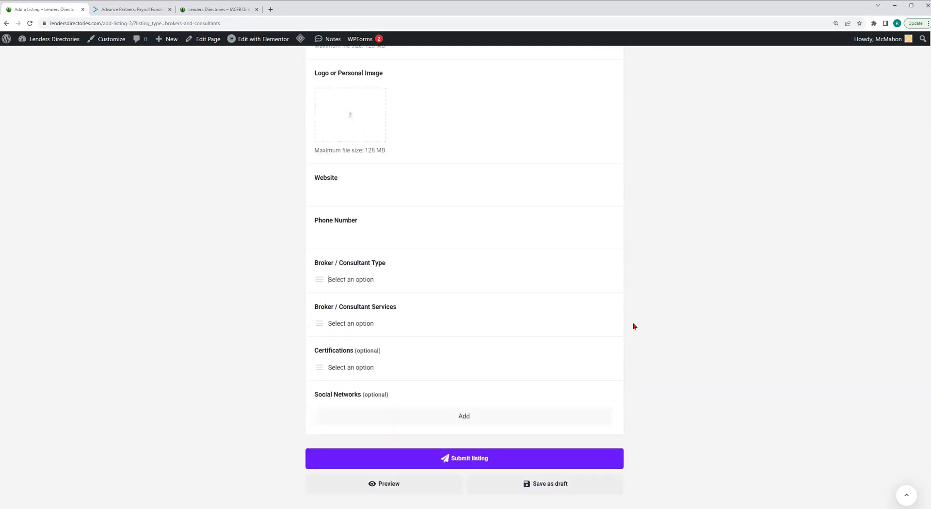
left_click(373, 324)
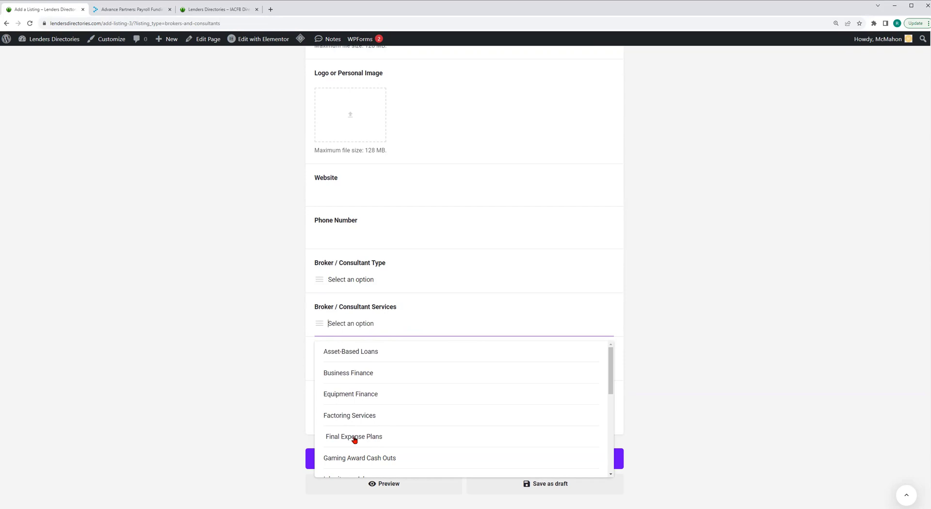
left_click(692, 399)
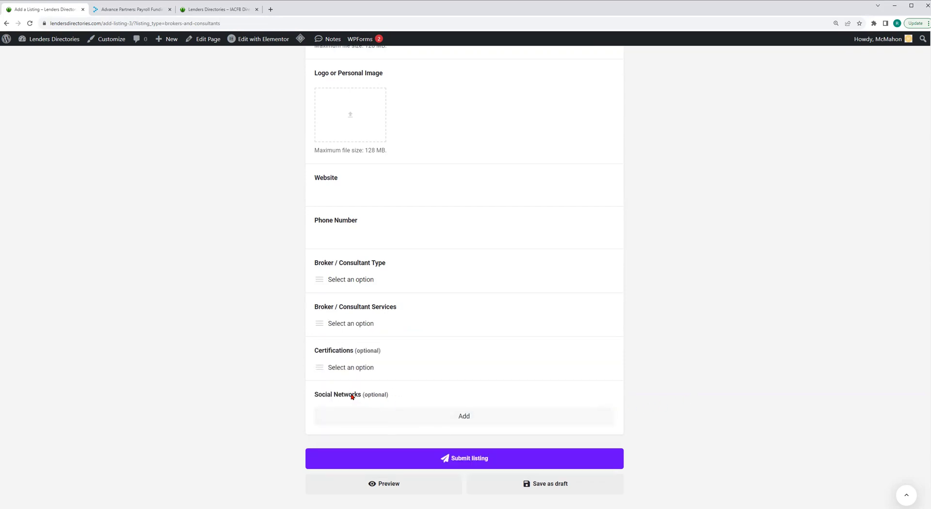
Add an empty social network entry to the listing form and review the remaining fields and the submit, preview and draft options.
left_click(465, 417)
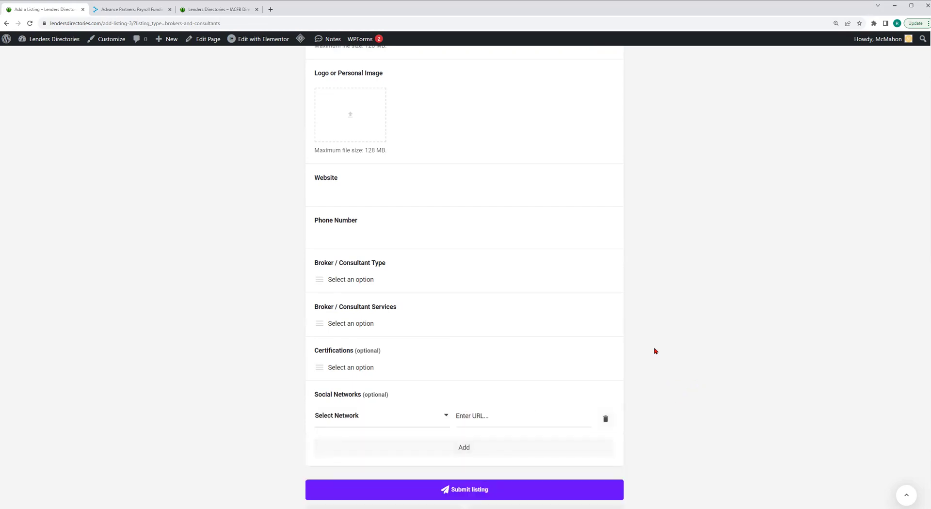
scroll(656, 351, "down", 2)
scroll(656, 350, "down", 1)
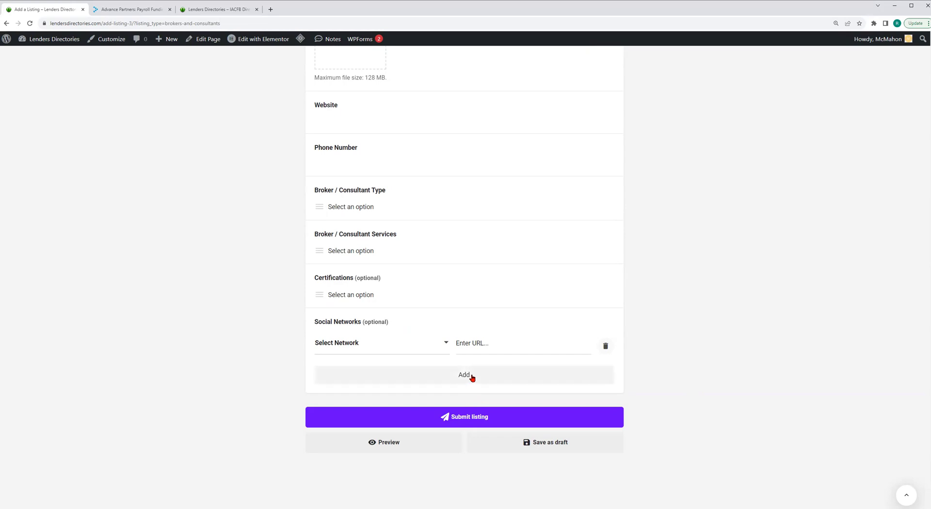
scroll(480, 375, "up", 6)
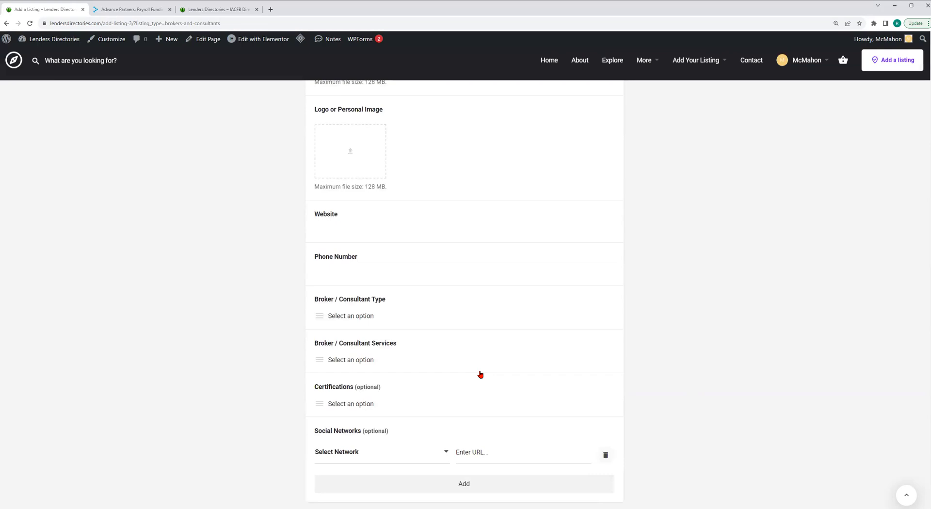
scroll(480, 371, "down", 3)
scroll(480, 371, "down", 5)
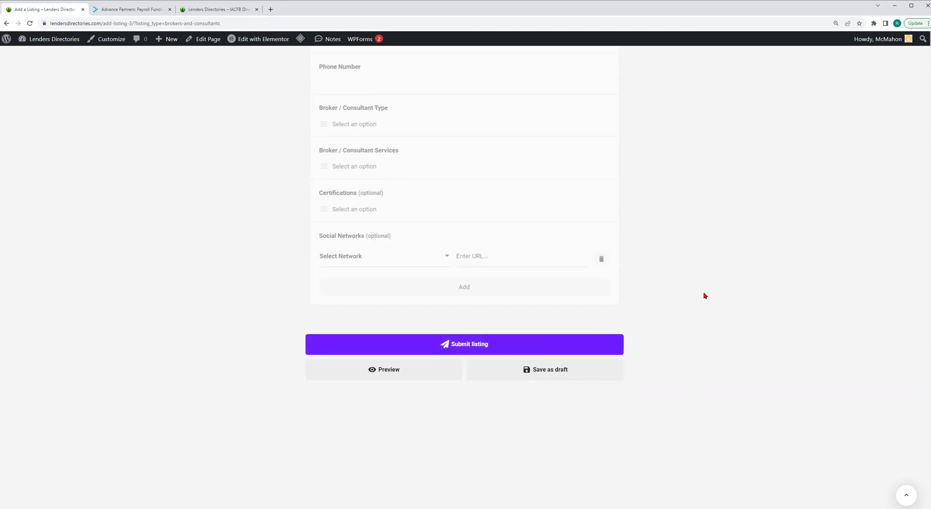
scroll(705, 296, "up", 12)
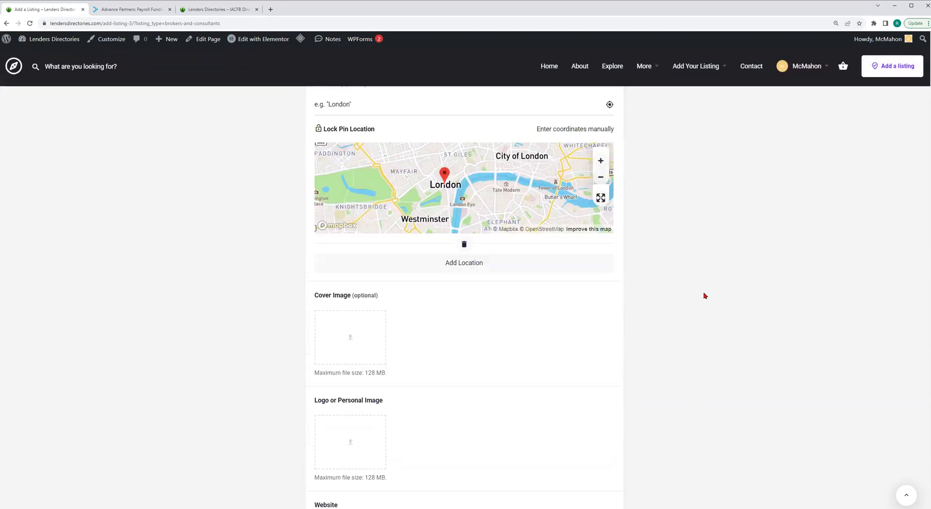
scroll(705, 295, "up", 3)
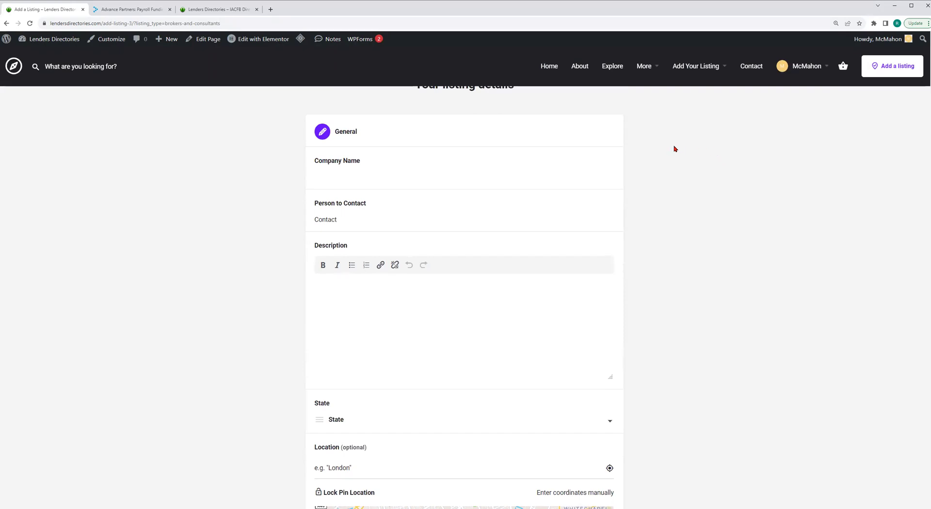
scroll(675, 149, "up", 1)
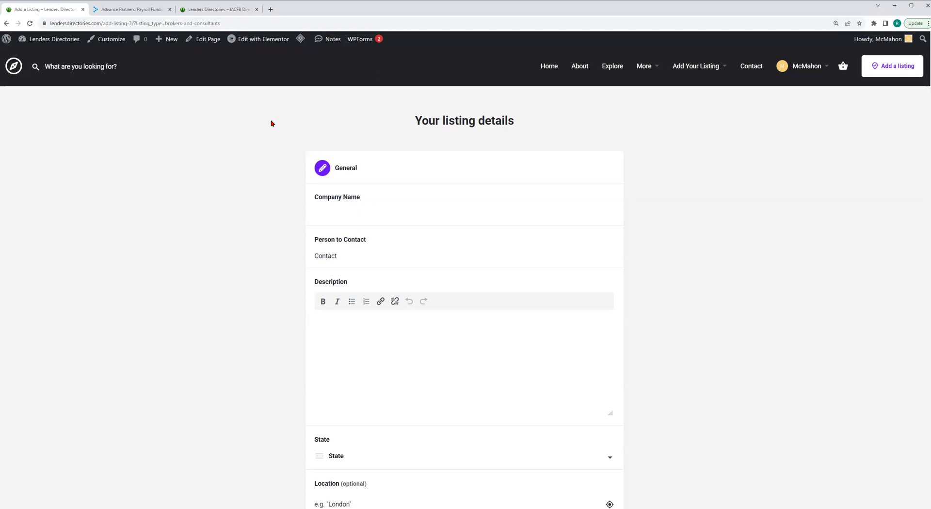
Return to the directory's home page and search the Alternative Commercial Lenders listings without a keyword.
left_click(554, 68)
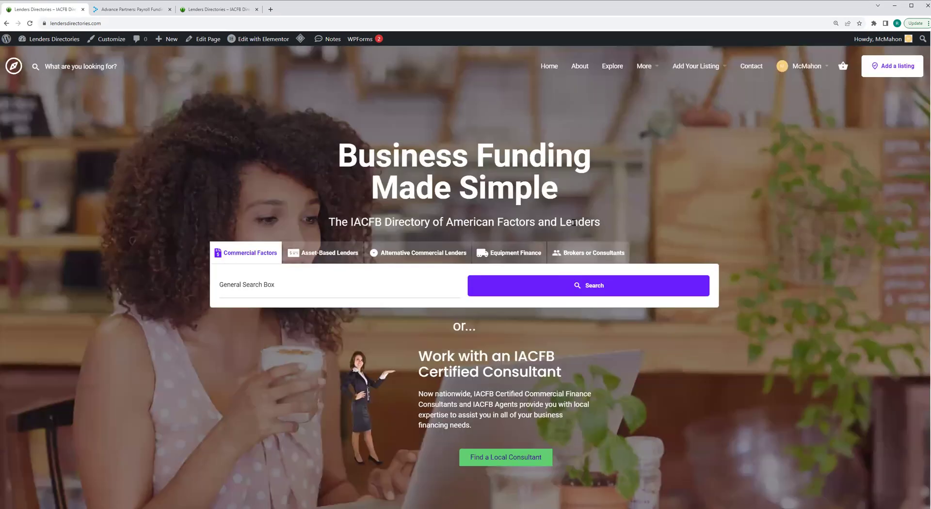
left_click(427, 256)
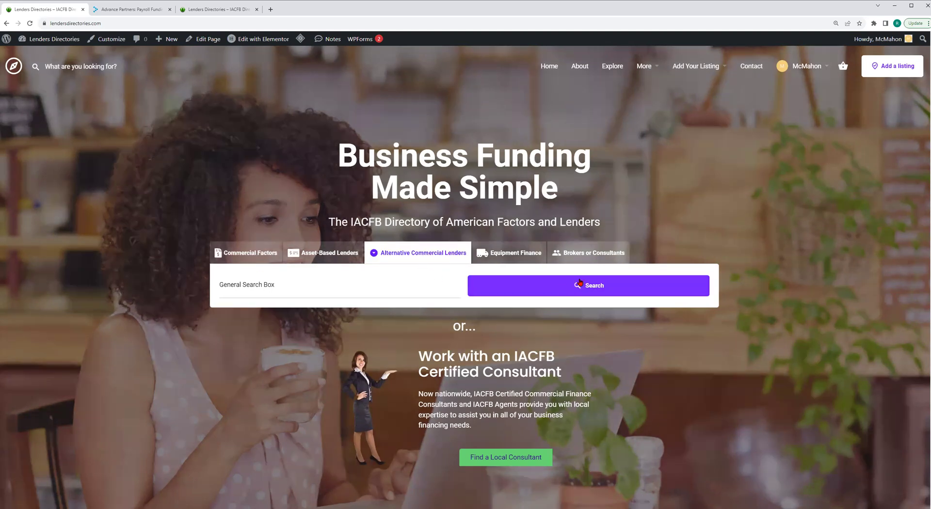
left_click(502, 295)
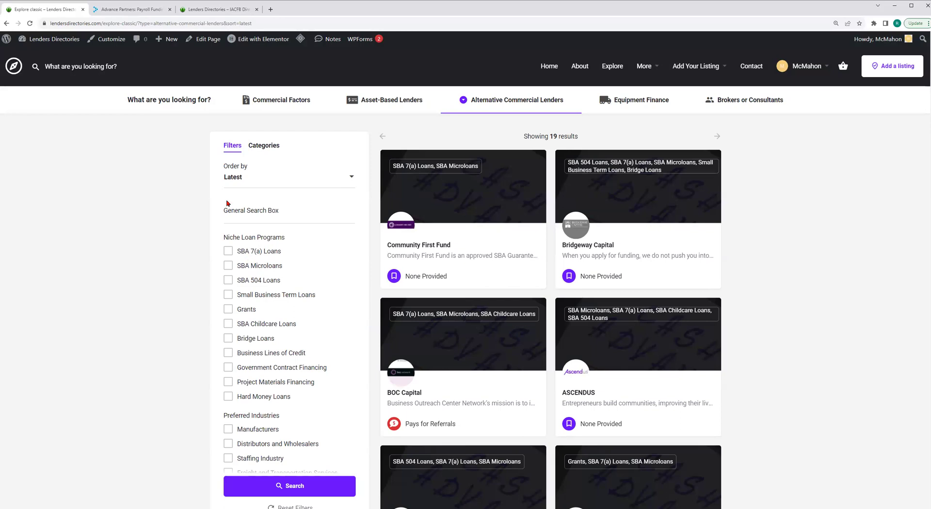
Narrow the alternative commercial lenders to the Merchant Cash Advance category and browse its listings.
left_click(271, 147)
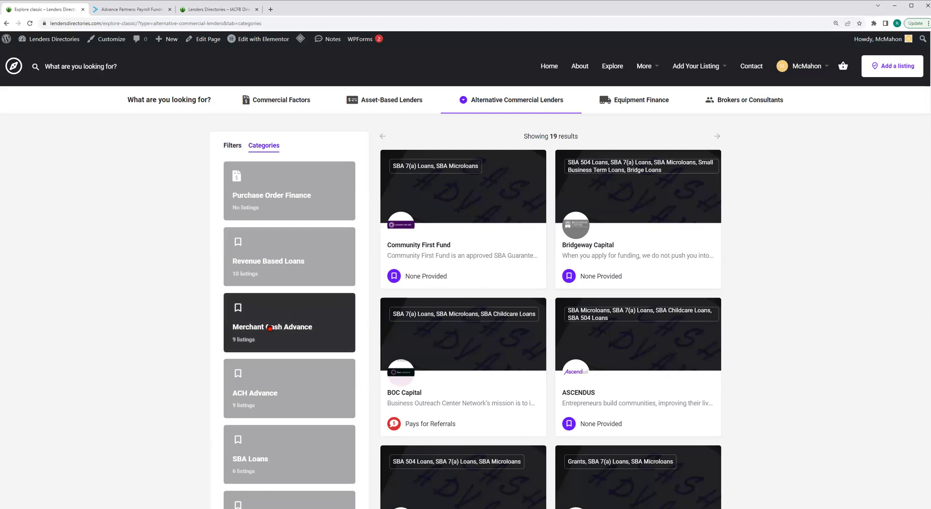
left_click(299, 328)
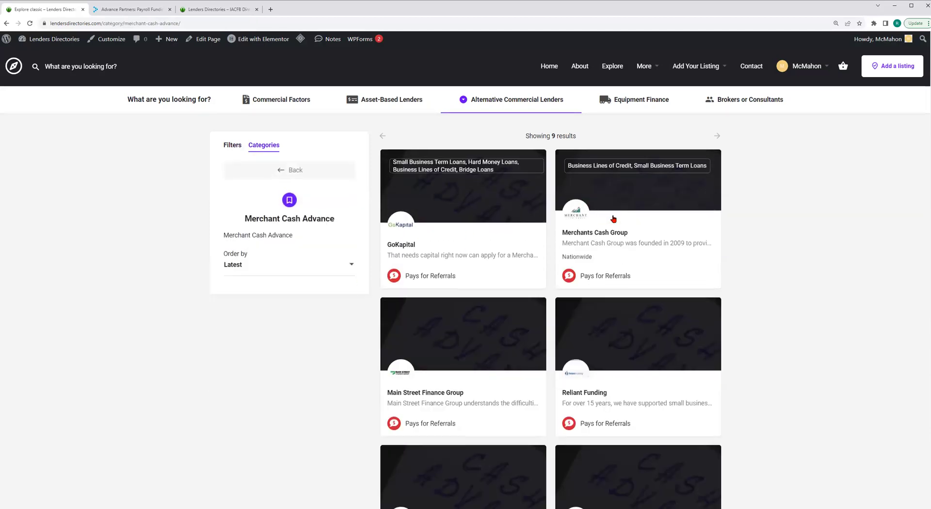
scroll(613, 219, "down", 2)
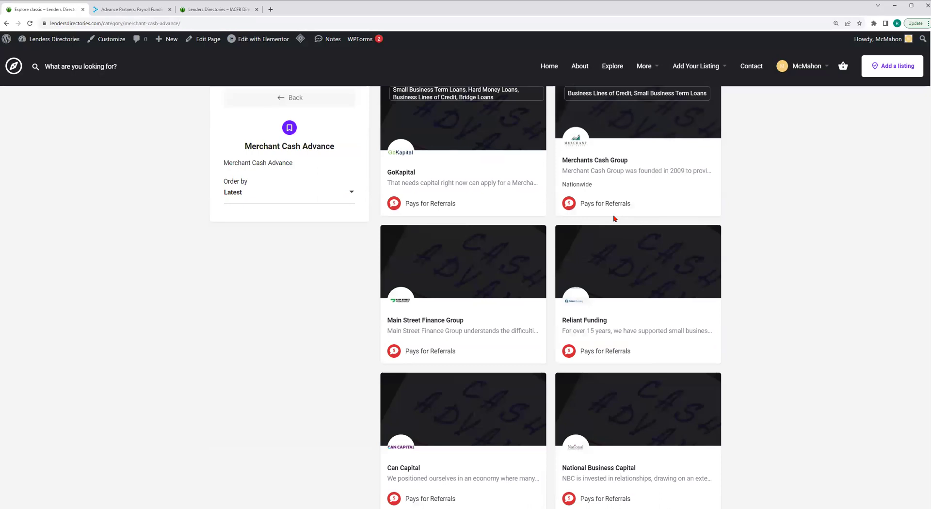
scroll(614, 219, "up", 2)
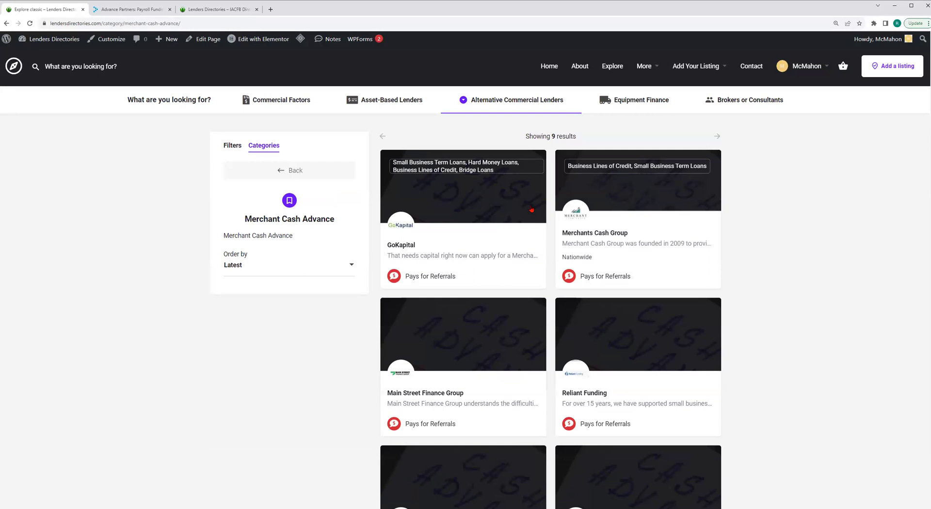
Review the GoKapital listing's description, categories, niche programs and preferred industries, and open the company's website from its profile.
left_click(531, 208)
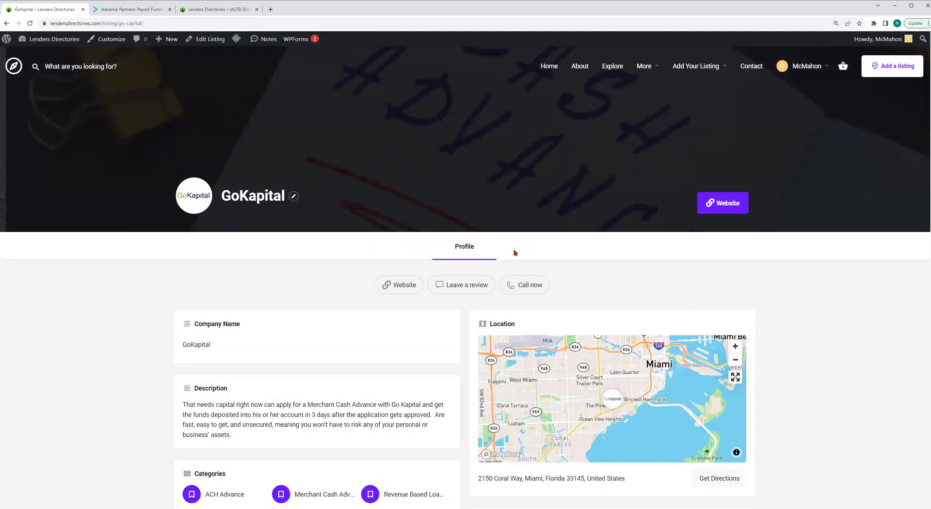
scroll(346, 283, "down", 3)
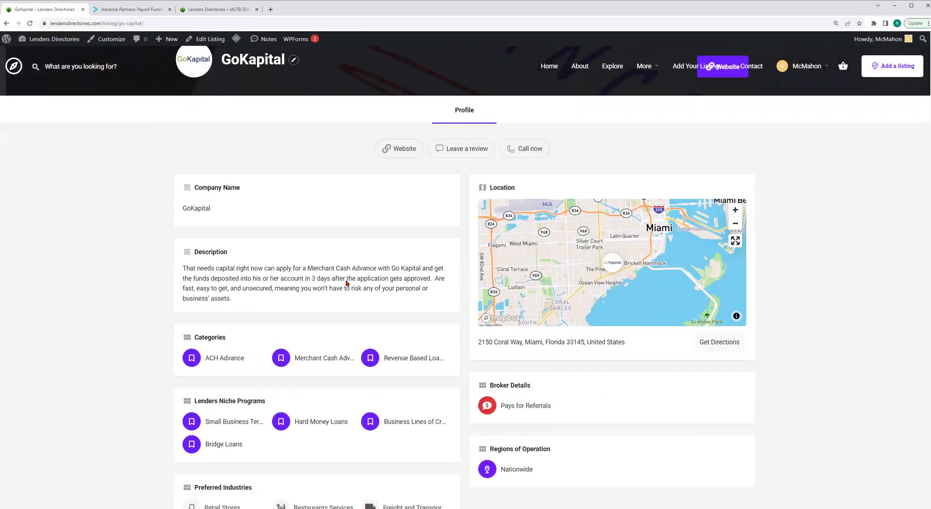
scroll(346, 283, "down", 2)
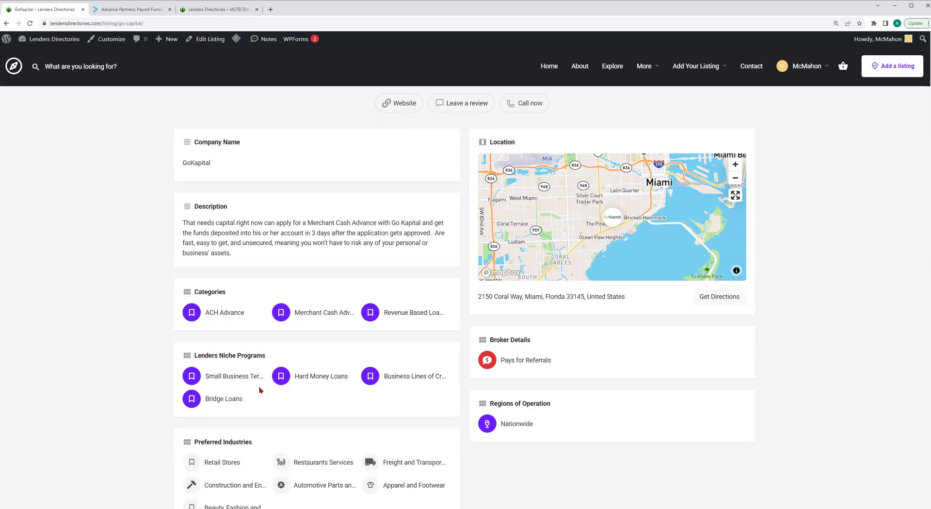
scroll(260, 383, "down", 3)
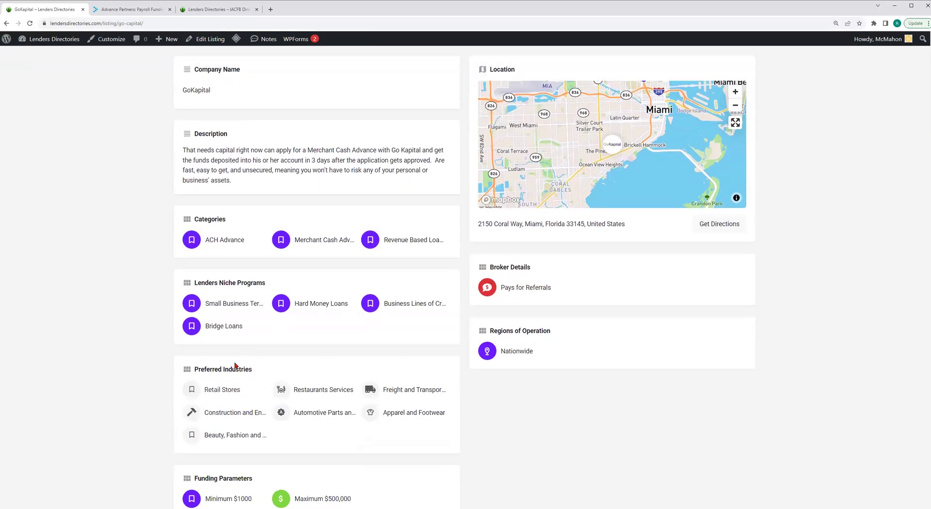
scroll(235, 366, "up", 5)
mouse_move(698, 66)
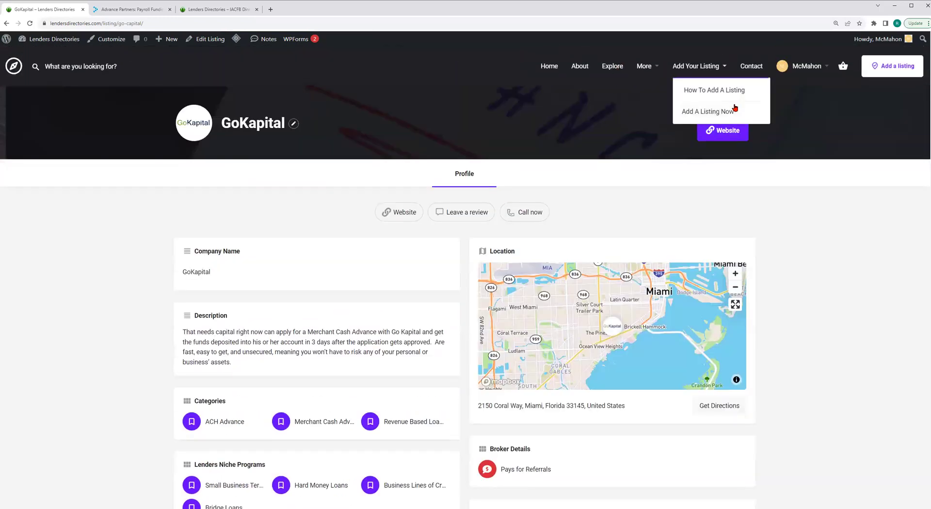
left_click(721, 131)
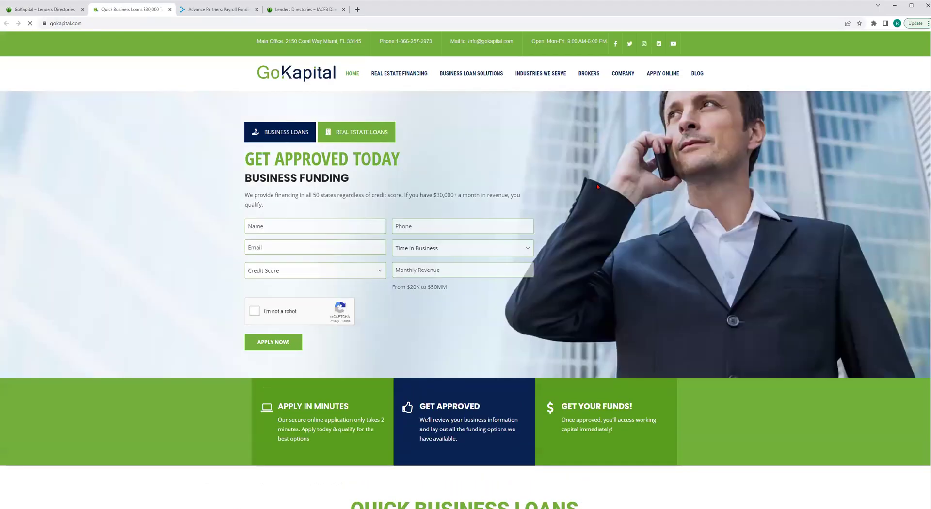